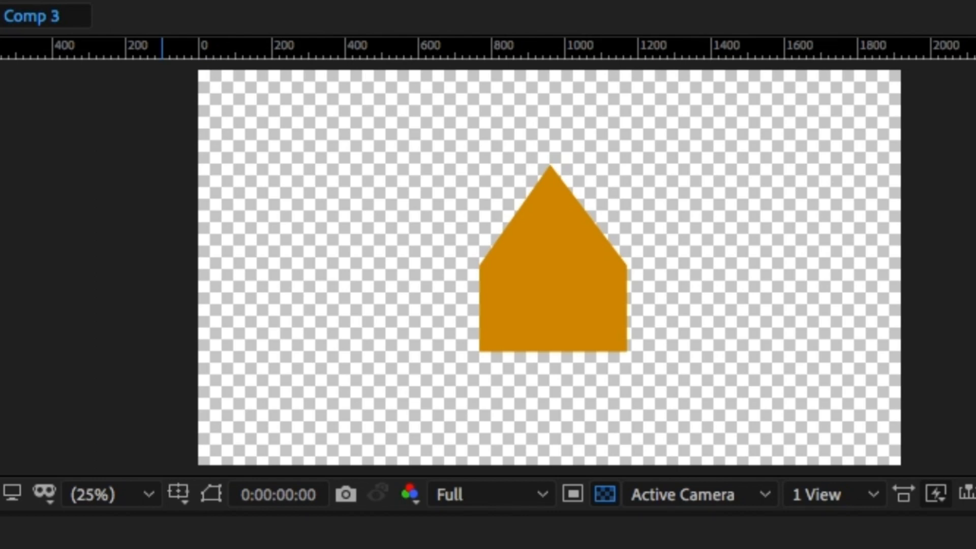
pyautogui.press('space')
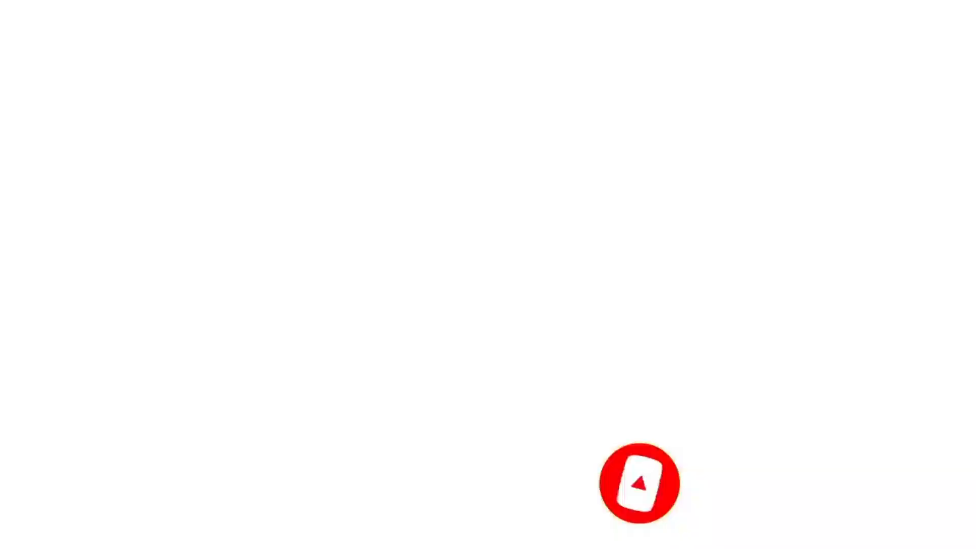
pyautogui.scroll(-5, 487, 287)
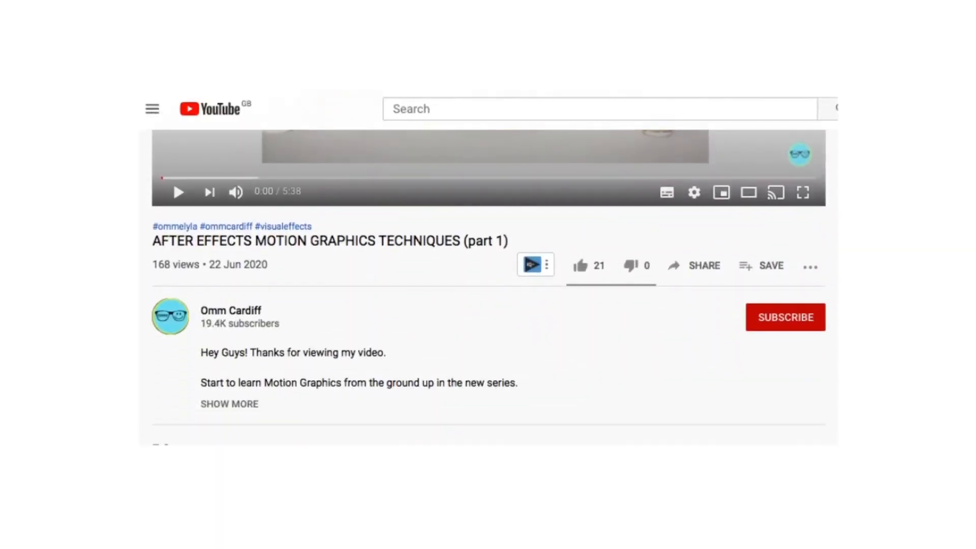
pyautogui.click(259, 402)
pyautogui.scroll(-4, 488, 287)
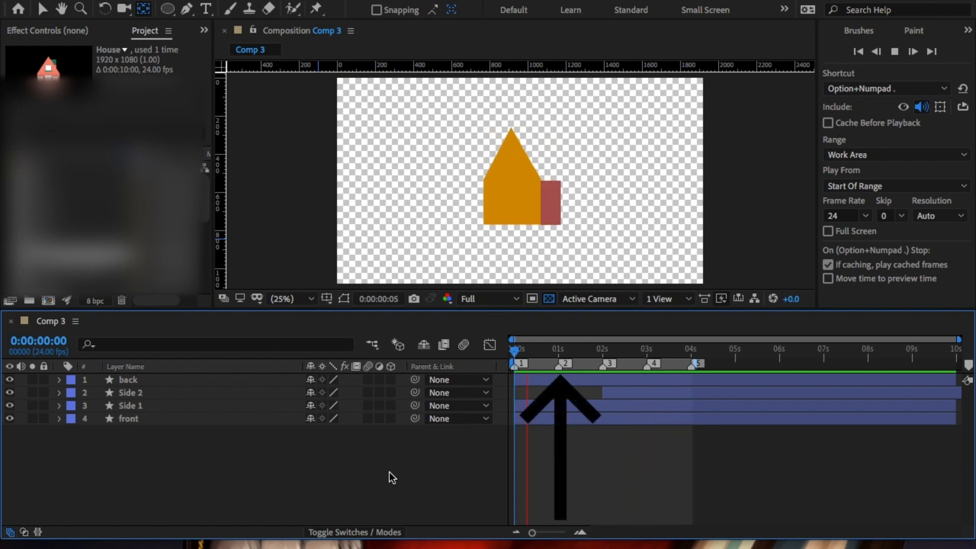
# Step: Duplicate the Side 1 layer at the 1-second marker, rename the copy Roof Side 1 and give it a green fill
pyautogui.press('2')
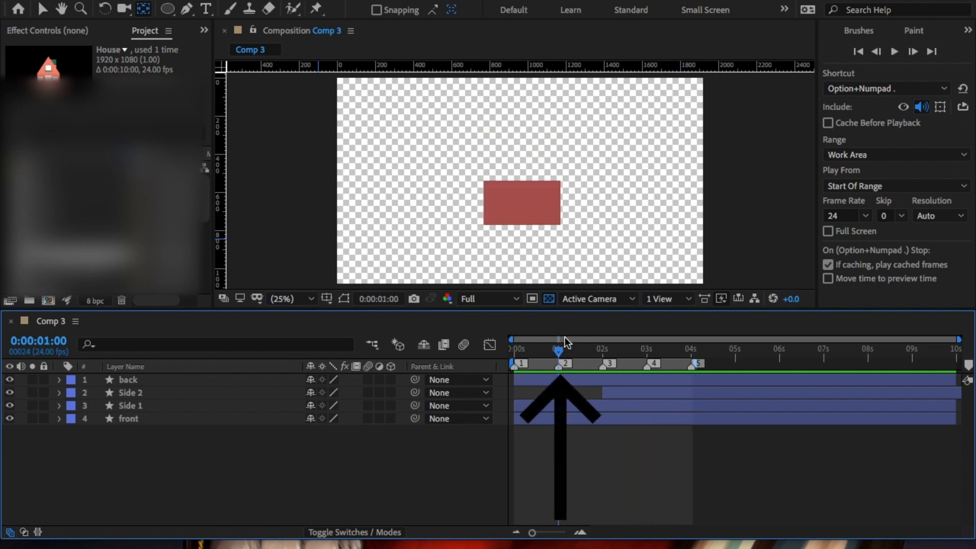
pyautogui.click(145, 393)
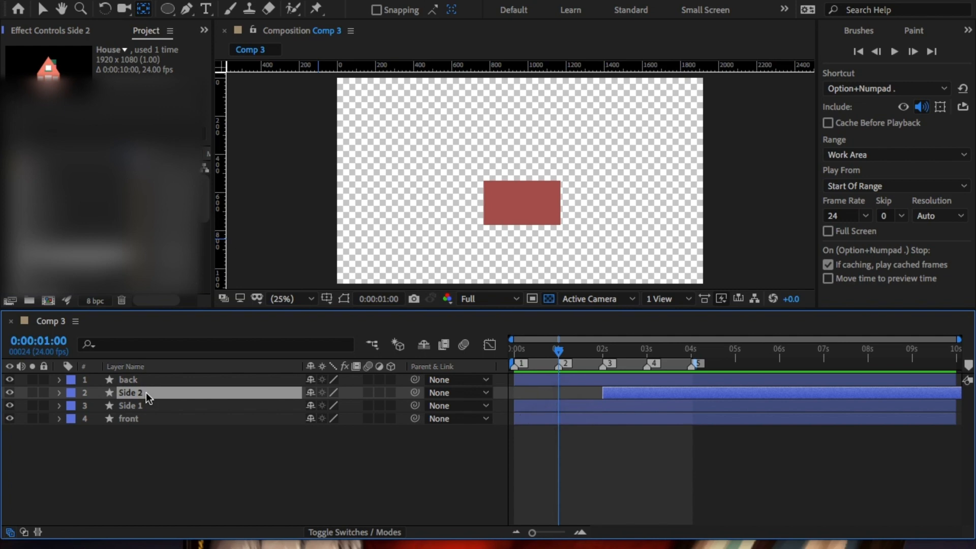
pyautogui.click(147, 405)
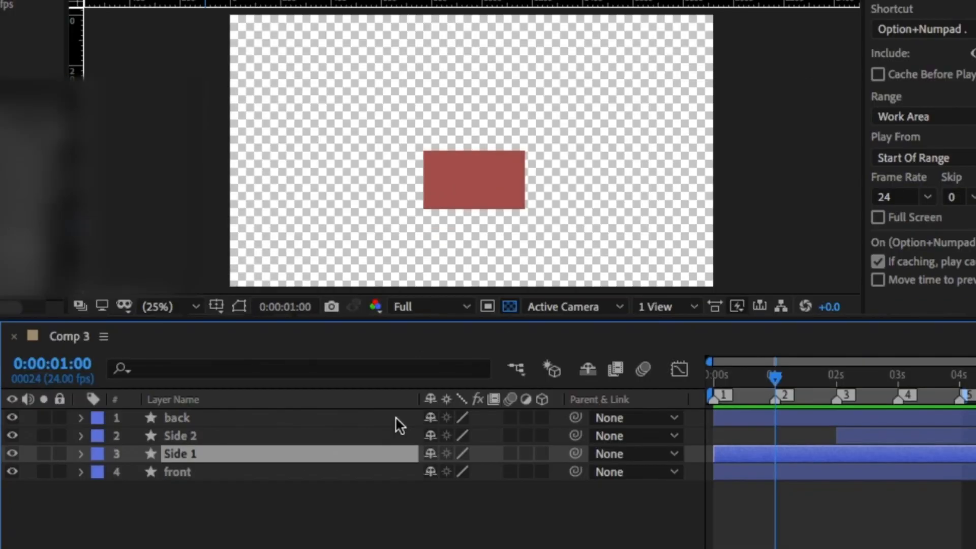
pyautogui.press('super+d')
pyautogui.press('Return')
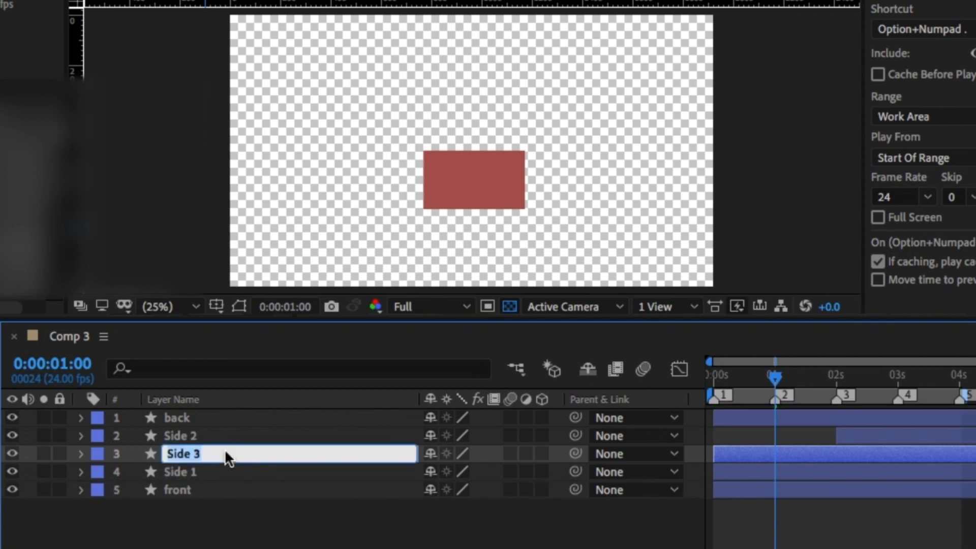
pyautogui.write('Roof S')
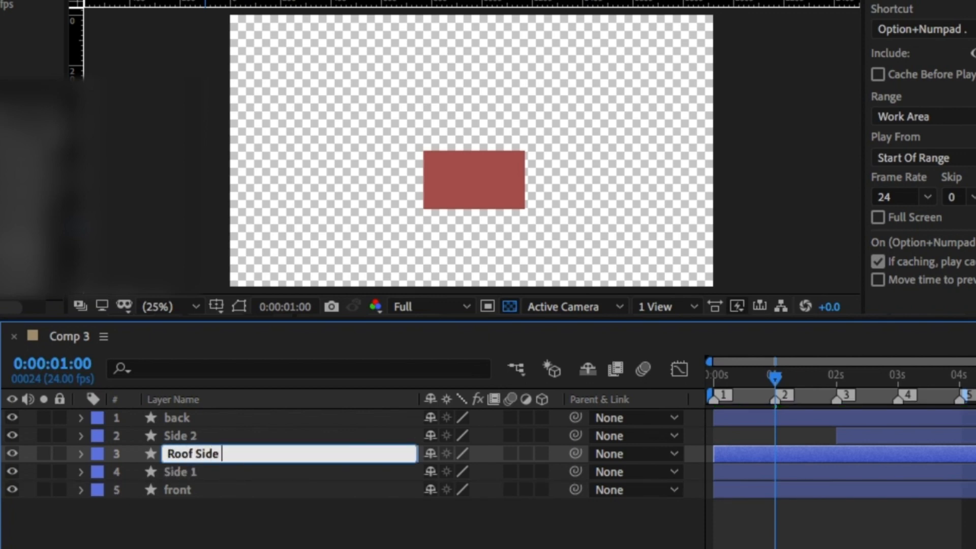
pyautogui.press('Return')
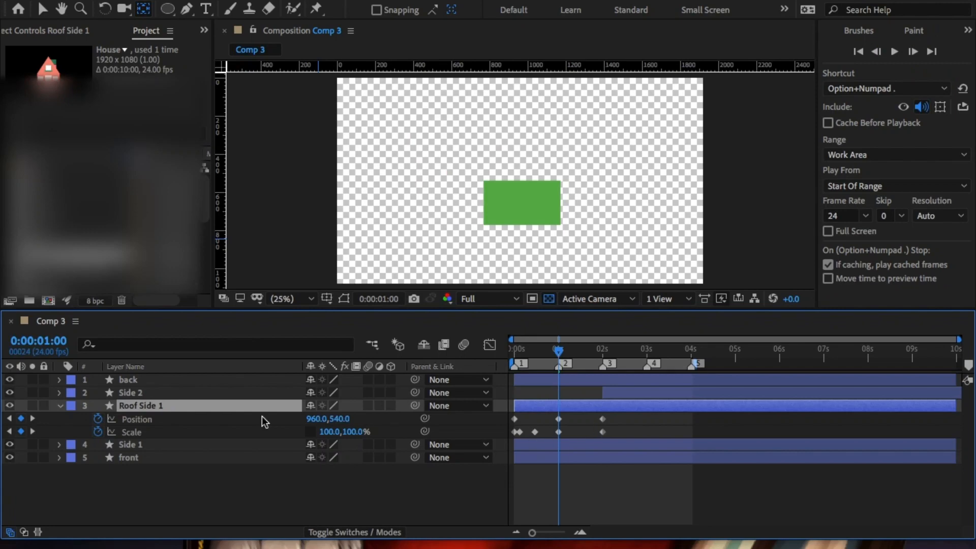
# Step: Move Roof Side 1 up to position 960, 308 so it sits directly on top of the red side wall
pyautogui.press('p')
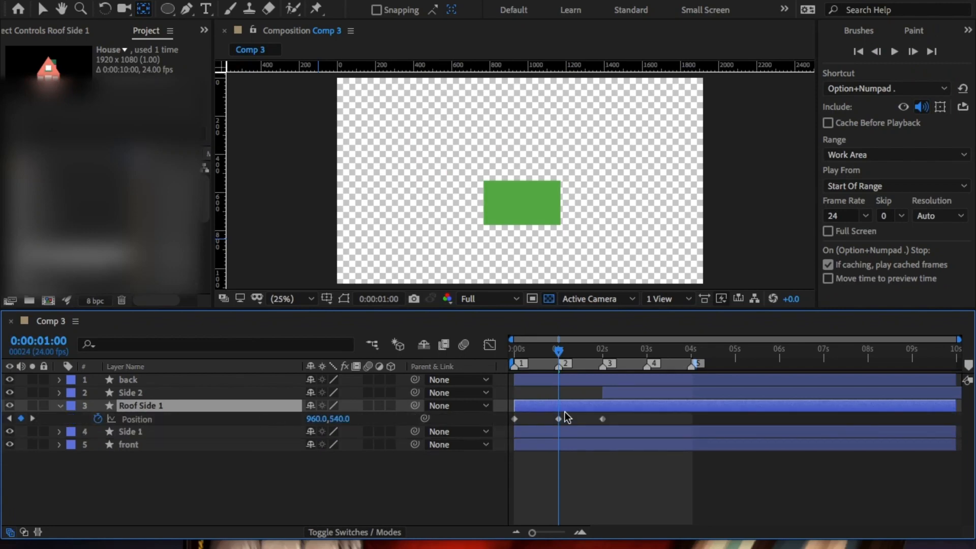
pyautogui.moveTo(344, 423); pyautogui.dragTo(317, 423)
pyautogui.scroll(2, 506, 238)
pyautogui.moveTo(421, 310); pyautogui.dragTo(422, 391)
pyautogui.moveTo(338, 500); pyautogui.dragTo(234, 519)
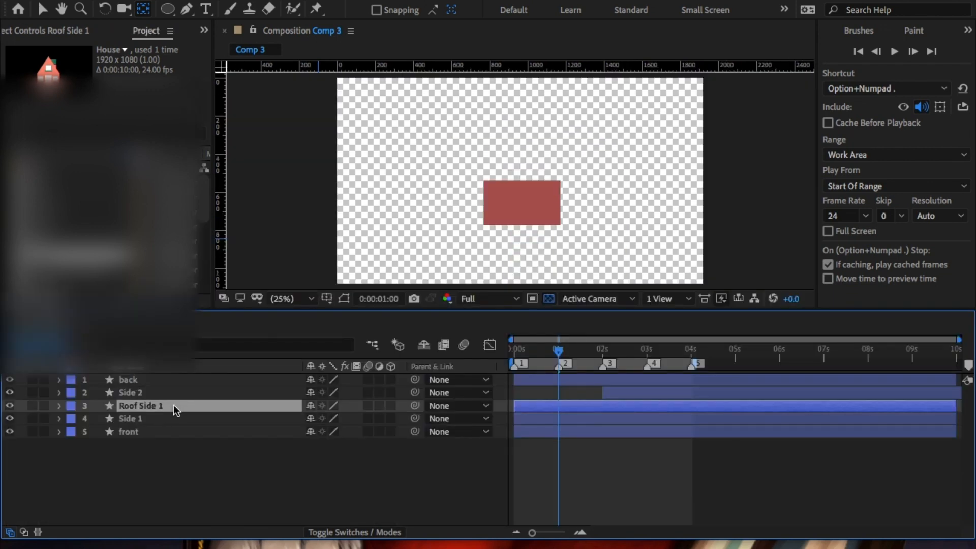
# Step: Remove all Position and Scale keyframes from the Roof Side 1 layer
pyautogui.click(59, 405)
pyautogui.click(312, 522)
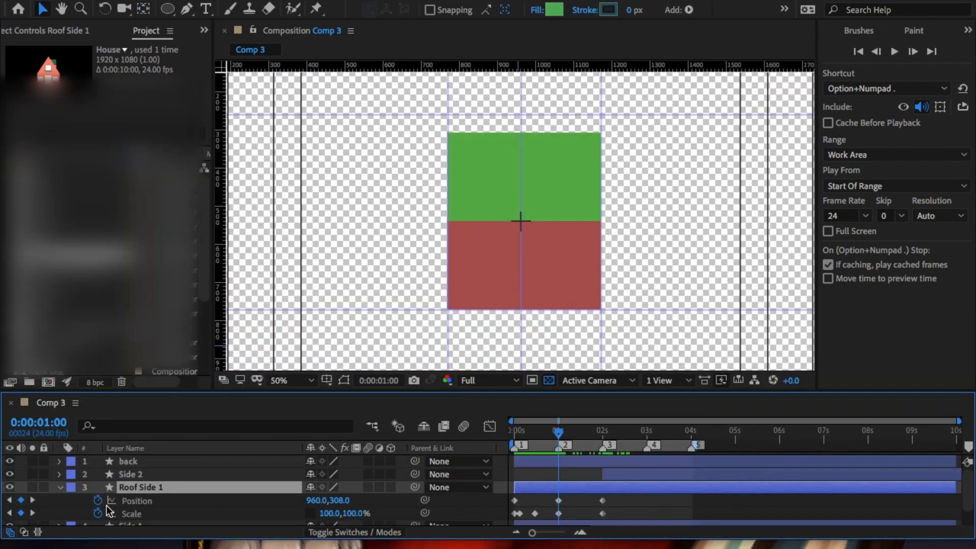
pyautogui.click(99, 501)
pyautogui.click(98, 513)
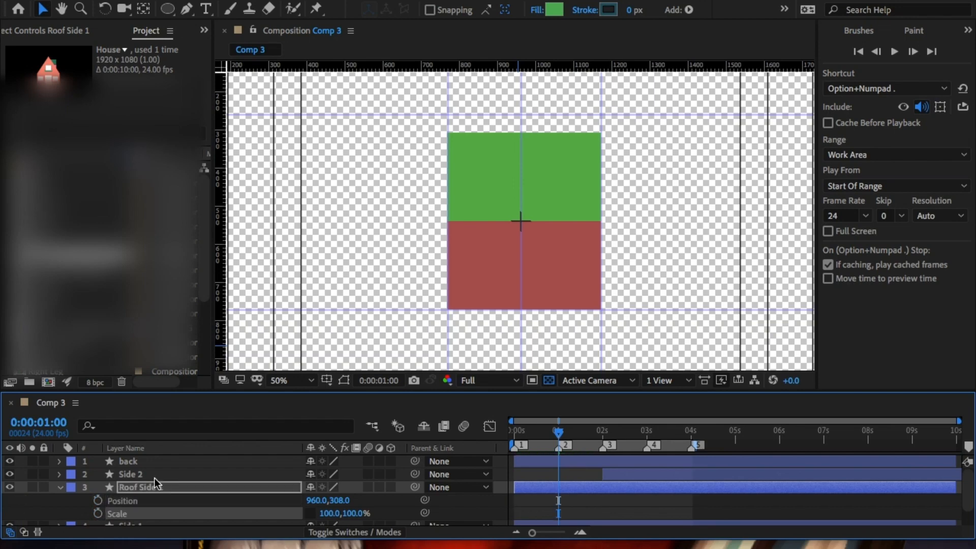
# Step: Convert Roof Side 1's rectangle path to a Bezier path and enable Path keyframing at 1 second
pyautogui.click(73, 482)
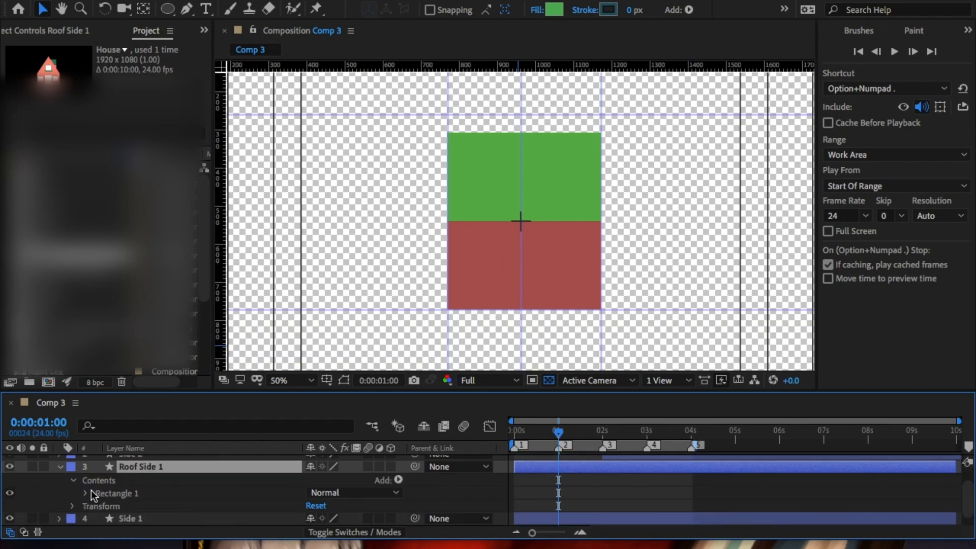
pyautogui.click(85, 493)
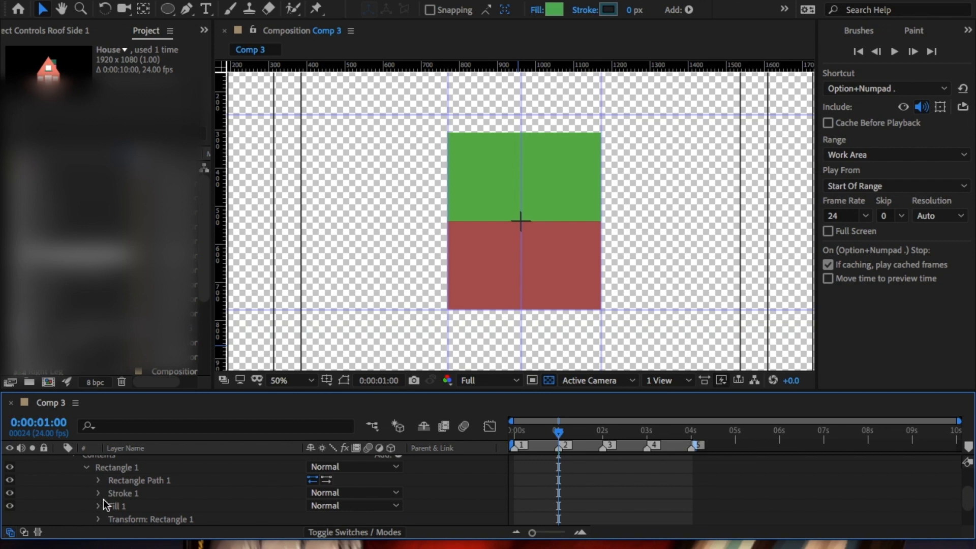
pyautogui.click(98, 481)
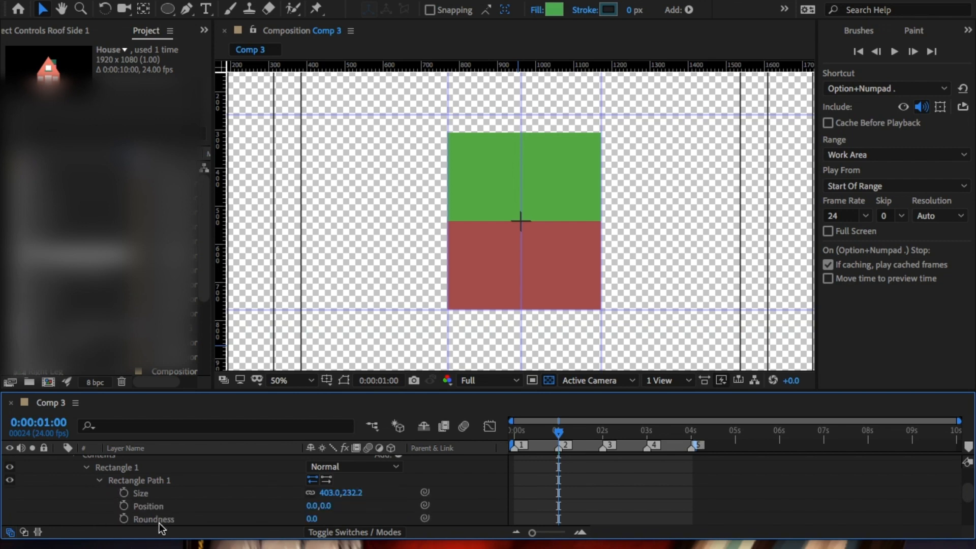
pyautogui.click(158, 467)
pyautogui.rightClick(135, 479)
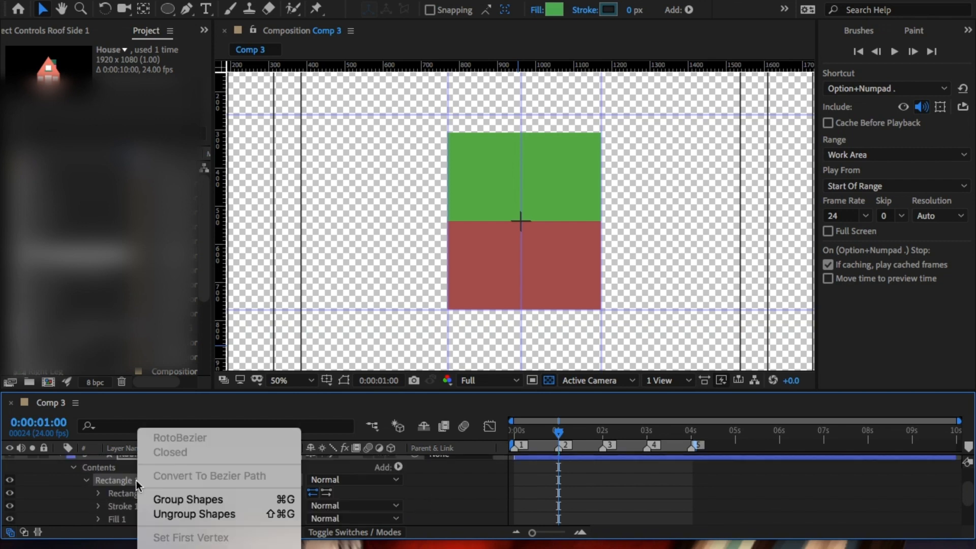
pyautogui.click(128, 486)
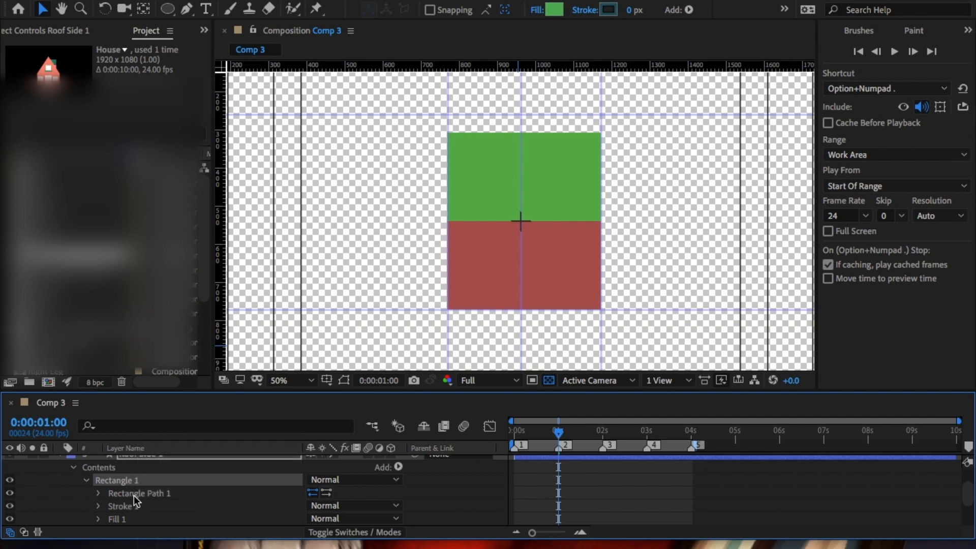
pyautogui.click(133, 494)
pyautogui.rightClick(133, 493)
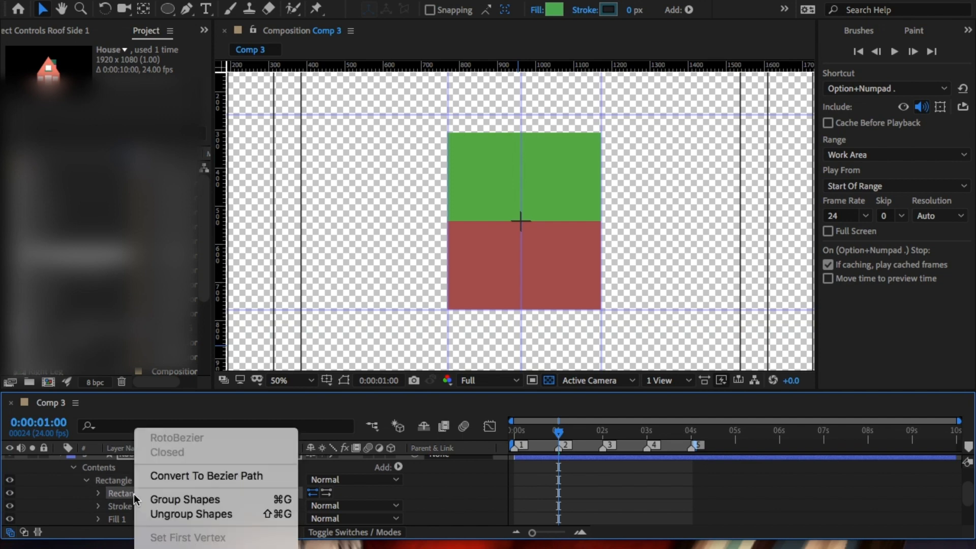
pyautogui.click(263, 474)
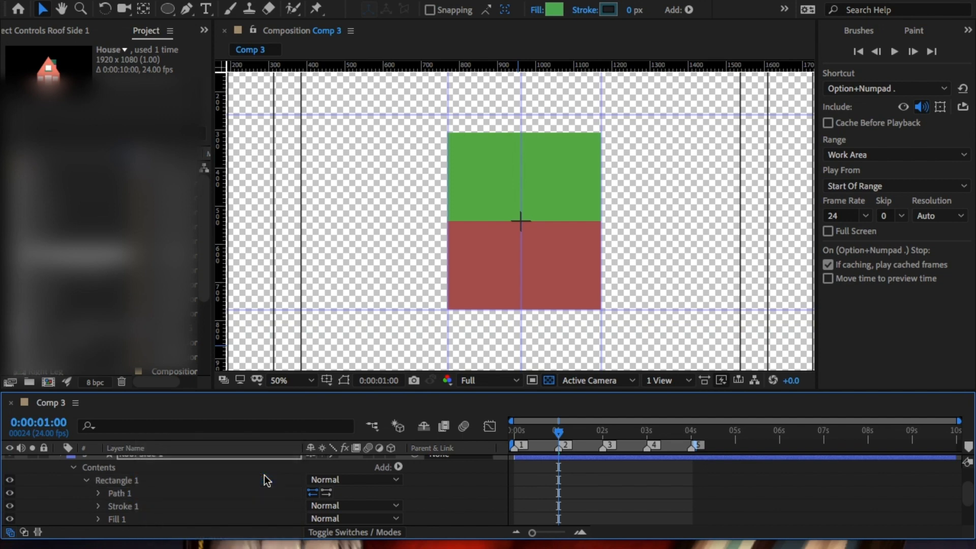
pyautogui.click(99, 493)
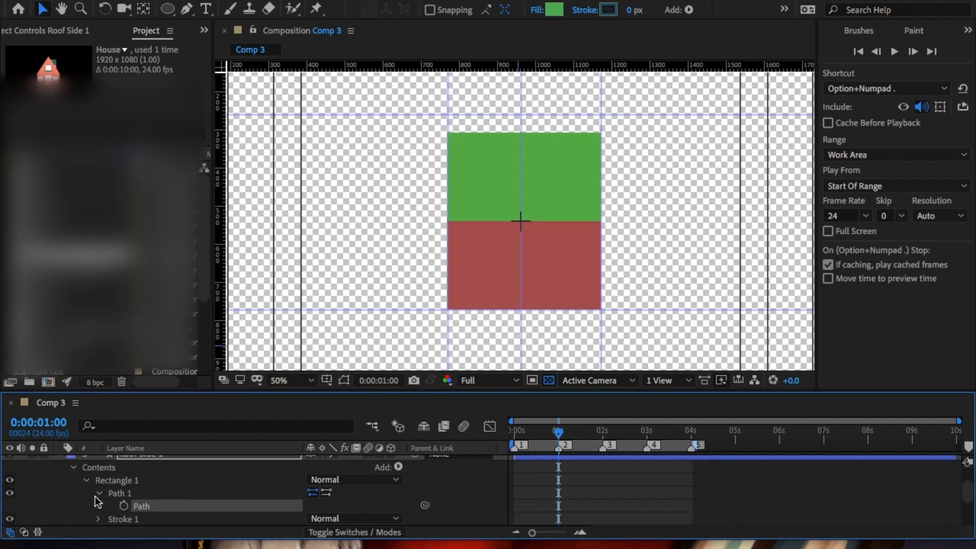
pyautogui.click(124, 504)
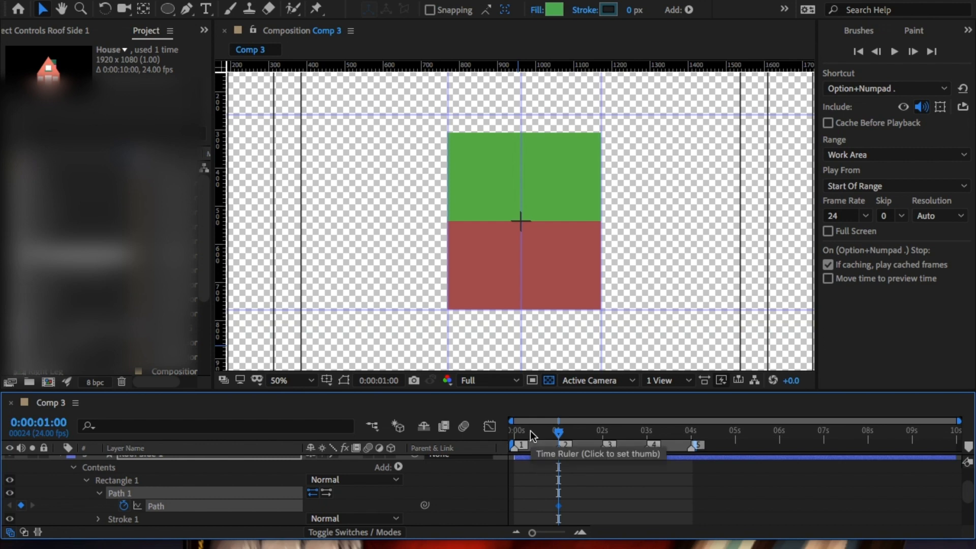
# Step: At 0 seconds, place the roof path's upper-left vertex exactly on the peak of the orange front
pyautogui.press('Home')
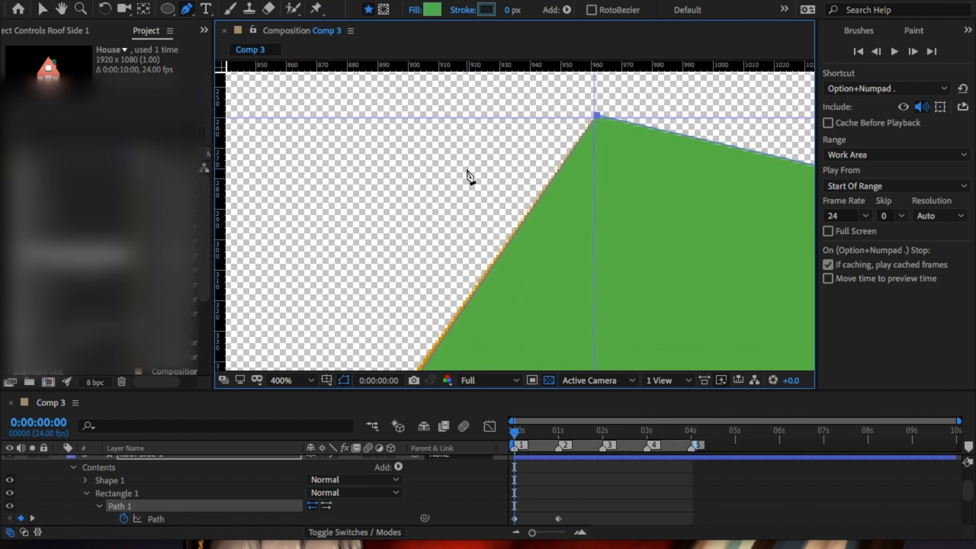
pyautogui.scroll(2, 502, 225)
pyautogui.moveTo(502, 224); pyautogui.dragTo(501, 187)
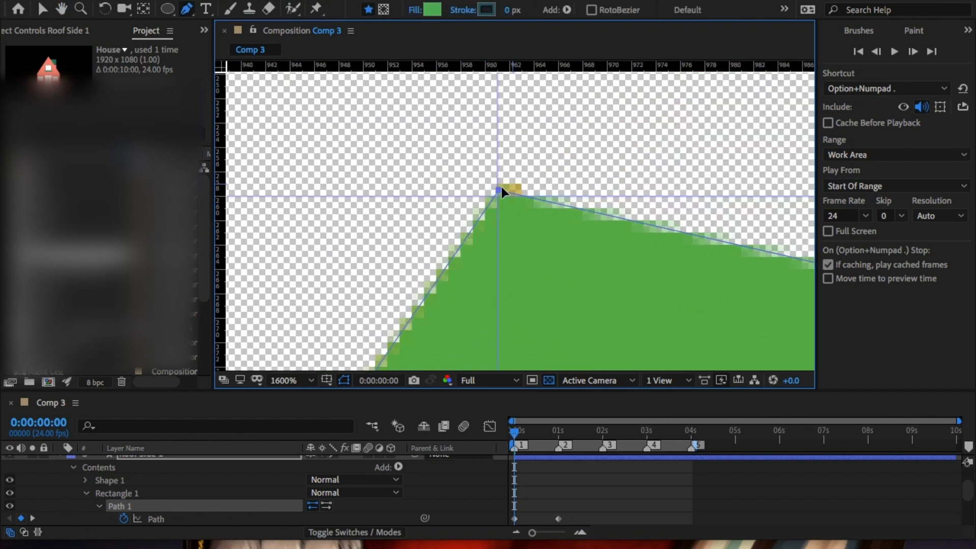
pyautogui.scroll(-2, 501, 187)
# Step: Move the roof path's lower-left vertex onto the right eave corner of the orange front at 0 seconds
pyautogui.press('space')
pyautogui.moveTo(532, 283); pyautogui.dragTo(709, 0)
pyautogui.moveTo(333, 299); pyautogui.dragTo(434, 261)
pyautogui.press('space')
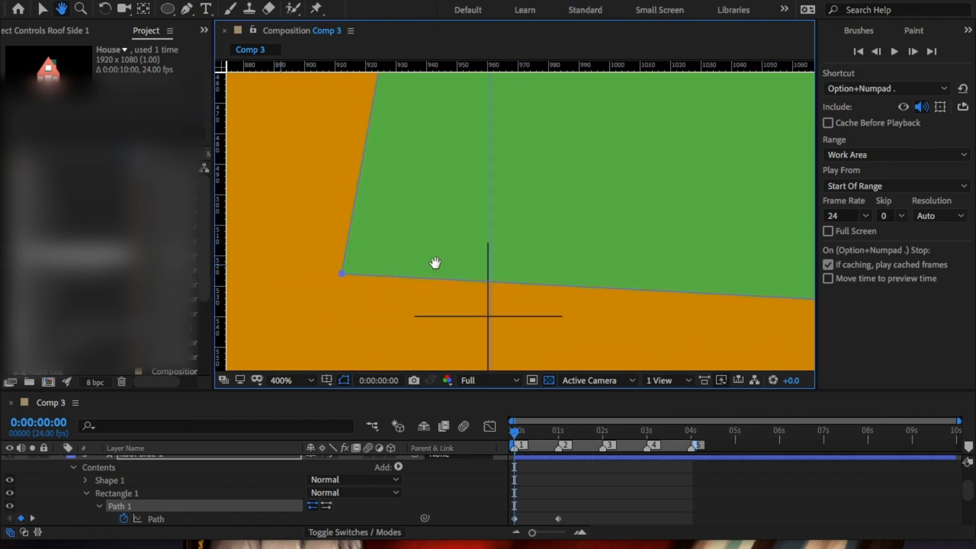
pyautogui.press('`')
pyautogui.press(',')
pyautogui.moveTo(405, 324); pyautogui.dragTo(312, 318)
pyautogui.press('space')
pyautogui.press('.')
pyautogui.press('.')
pyautogui.press('space')
pyautogui.moveTo(154, 315); pyautogui.dragTo(738, 324)
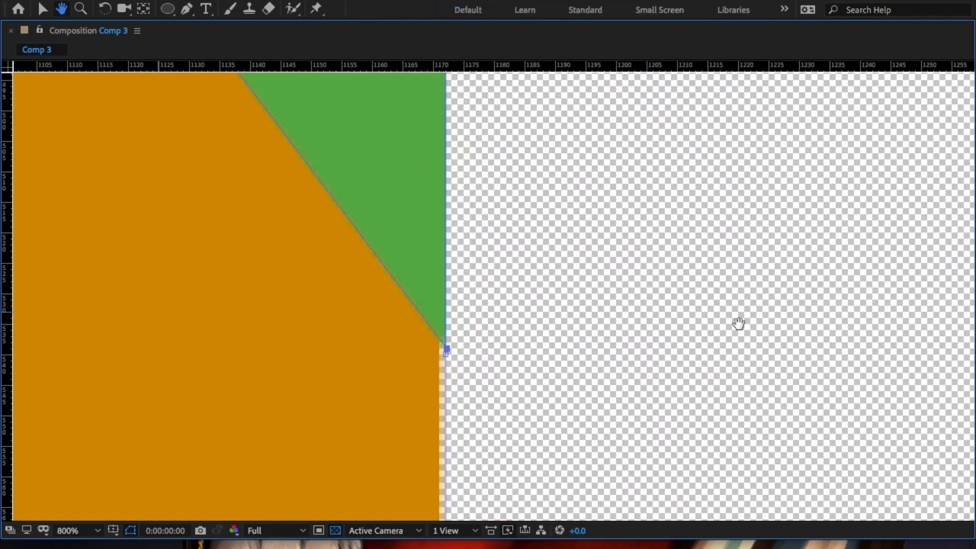
pyautogui.moveTo(444, 347)
pyautogui.mouseDown()
pyautogui.moveTo(476, 282)
pyautogui.moveTo(439, 313)
pyautogui.mouseUp()
pyautogui.click(446, 355)
# Step: Move the roof path's upper-right vertex to the front's peak, collapsing the roof onto the right slope at 0 seconds
pyautogui.press('space')
pyautogui.moveTo(475, 200); pyautogui.dragTo(502, 528)
pyautogui.moveTo(447, 86); pyautogui.dragTo(462, 528)
pyautogui.moveTo(455, 151); pyautogui.dragTo(459, 547)
pyautogui.moveTo(487, 189); pyautogui.dragTo(133, 206)
pyautogui.moveTo(163, 216)
pyautogui.mouseDown()
pyautogui.moveTo(673, 212)
pyautogui.moveTo(109, 240)
pyautogui.mouseUp()
pyautogui.press('space')
pyautogui.moveTo(169, 218)
pyautogui.mouseDown()
pyautogui.moveTo(497, 244)
pyautogui.moveTo(617, 438)
pyautogui.mouseUp()
pyautogui.moveTo(559, 461)
pyautogui.mouseDown()
pyautogui.moveTo(215, 211)
pyautogui.moveTo(160, 110)
pyautogui.mouseUp()
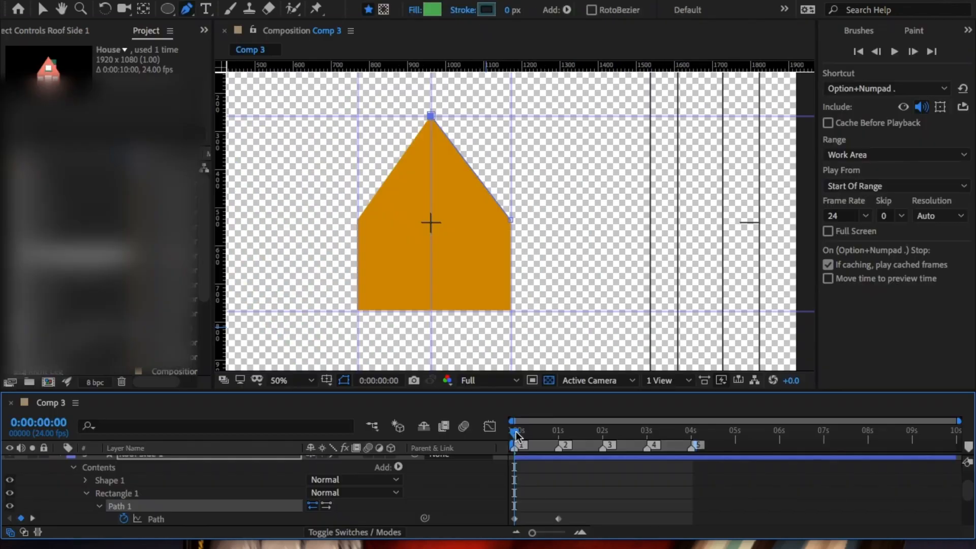
# Step: Scrub the roof animation's first second and fine-tune the lower roof vertex against the side wall a few frames in
pyautogui.moveTo(512, 432); pyautogui.dragTo(557, 434)
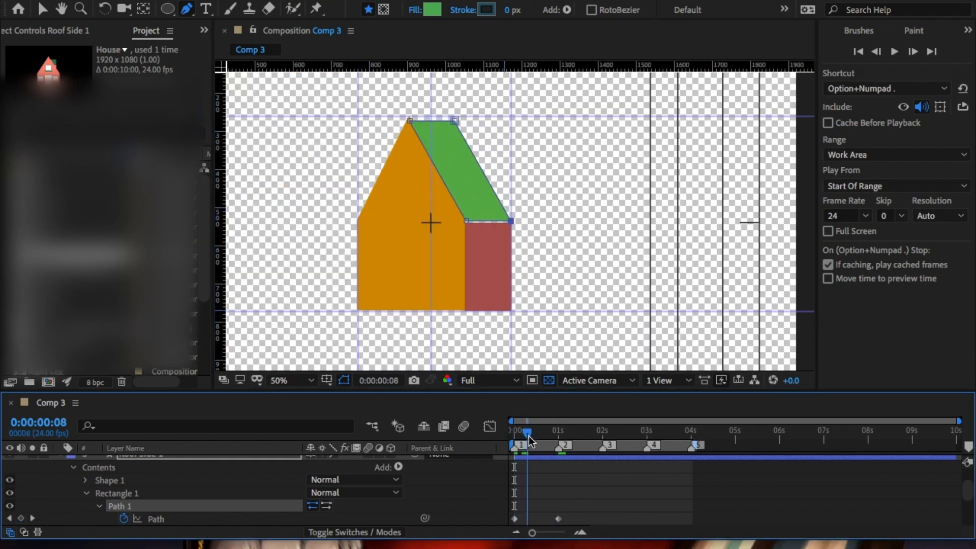
pyautogui.moveTo(531, 438); pyautogui.dragTo(522, 441)
pyautogui.moveTo(485, 220); pyautogui.dragTo(448, 232)
pyautogui.press('.')
pyautogui.press('.')
pyautogui.press('.')
pyautogui.moveTo(236, 233); pyautogui.dragTo(245, 233)
# Step: At 1 second, raise the roof path's two upper vertices to the horizontal guide at peak height
pyautogui.moveTo(522, 433); pyautogui.dragTo(558, 435)
pyautogui.press(',')
pyautogui.press(',')
pyautogui.press(',')
pyautogui.moveTo(360, 133); pyautogui.dragTo(359, 117)
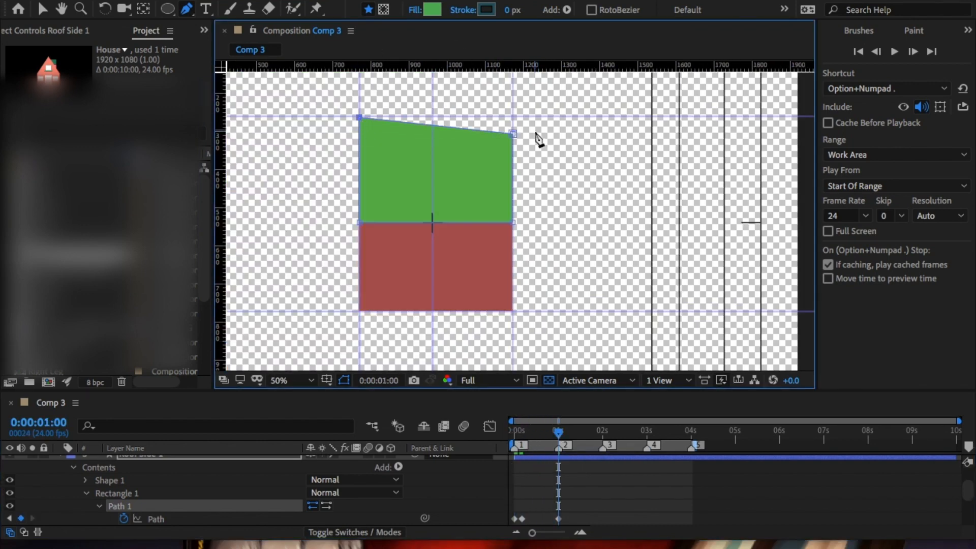
pyautogui.press('.')
pyautogui.press('.')
pyautogui.moveTo(513, 134); pyautogui.dragTo(512, 462)
pyautogui.moveTo(490, 157); pyautogui.dragTo(489, 146)
pyautogui.moveTo(392, 185); pyautogui.dragTo(850, 244)
pyautogui.moveTo(336, 212); pyautogui.dragTo(335, 205)
pyautogui.press(',')
pyautogui.press(',')
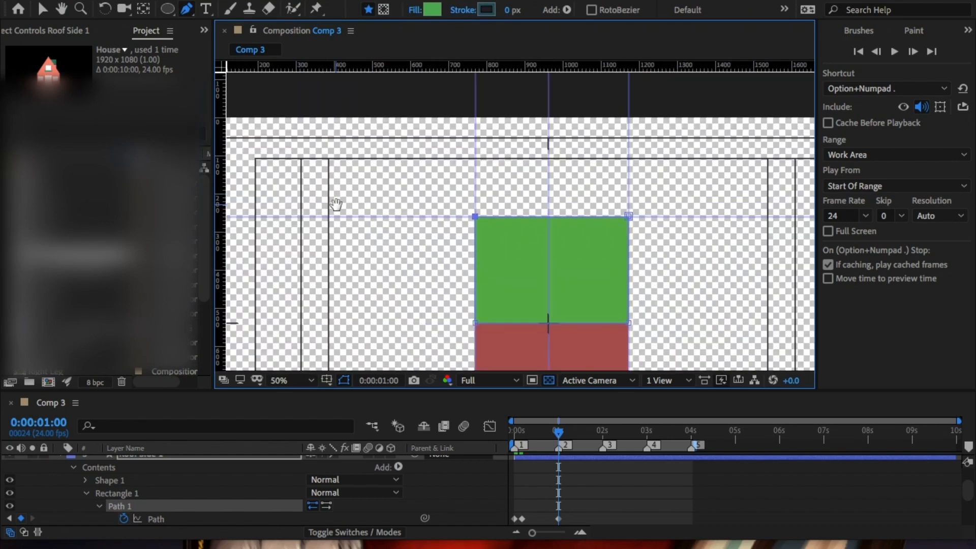
# Step: At frame 1, align the roof path's lower-right vertex with the upper-right corner of the red side wall
pyautogui.moveTo(558, 432); pyautogui.dragTo(517, 435)
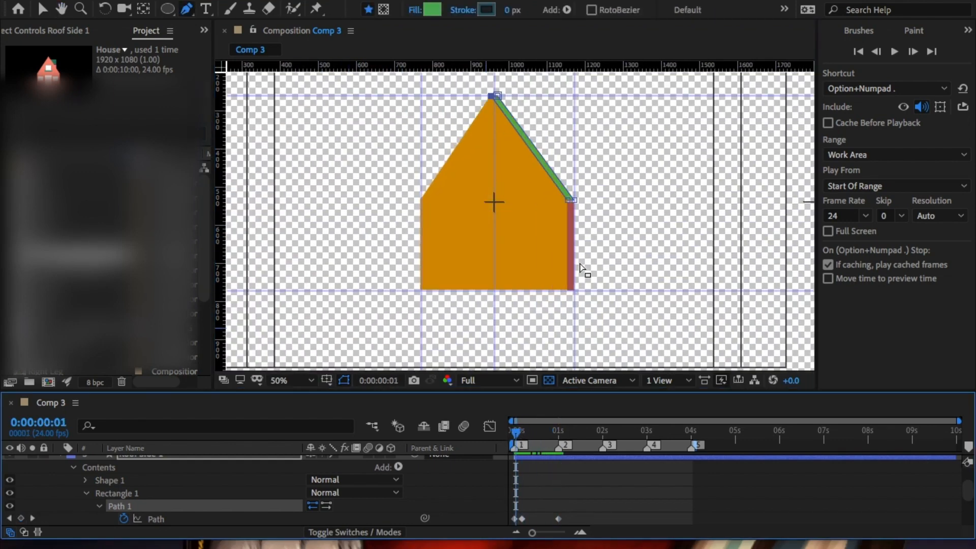
pyautogui.press('.')
pyautogui.press('.')
pyautogui.press('.')
pyautogui.moveTo(732, 184); pyautogui.dragTo(535, 283)
pyautogui.moveTo(519, 244); pyautogui.dragTo(571, 259)
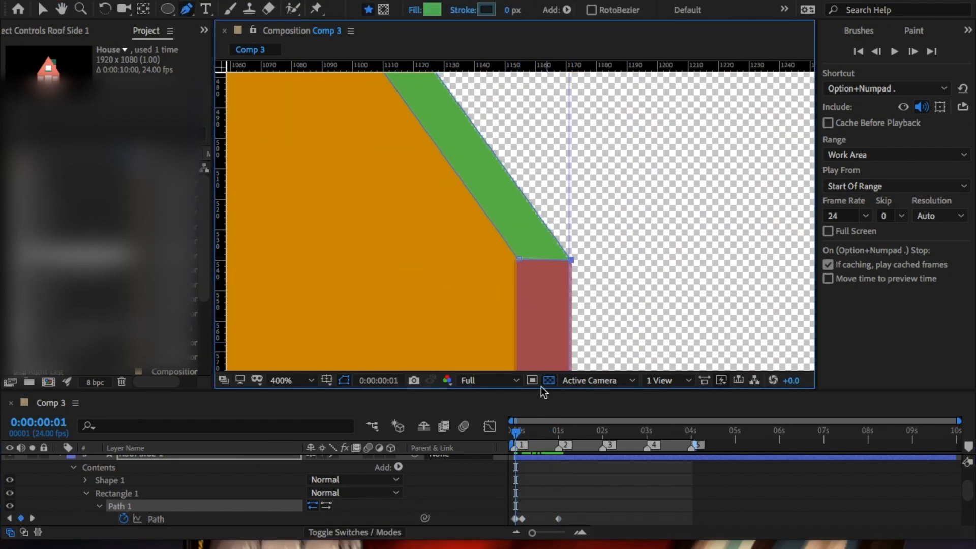
# Step: At 2 seconds, collapse the roof path onto the left roof slope and fine-tune its lower vertices against the wall corner
pyautogui.moveTo(536, 431); pyautogui.dragTo(558, 429)
pyautogui.press(',')
pyautogui.press(',')
pyautogui.press(',')
pyautogui.press(',')
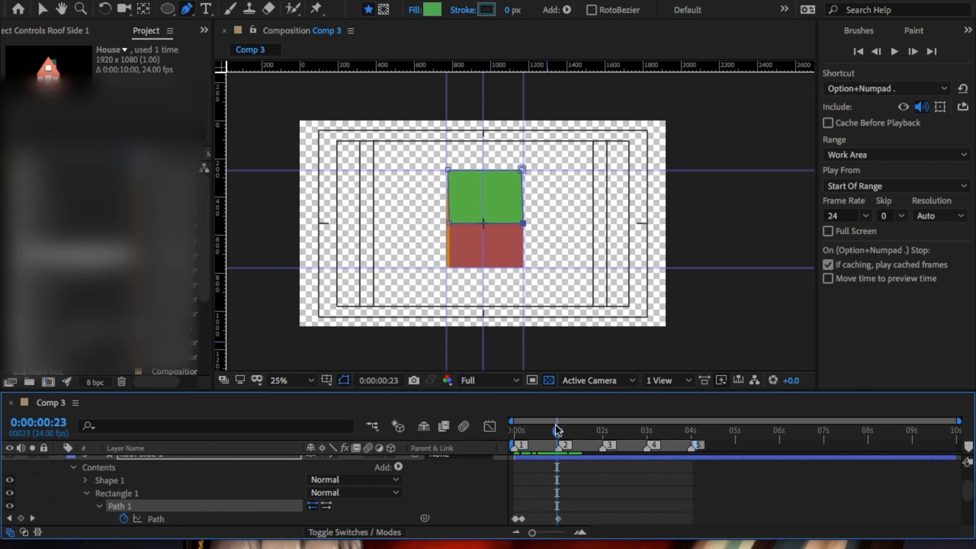
pyautogui.press('3')
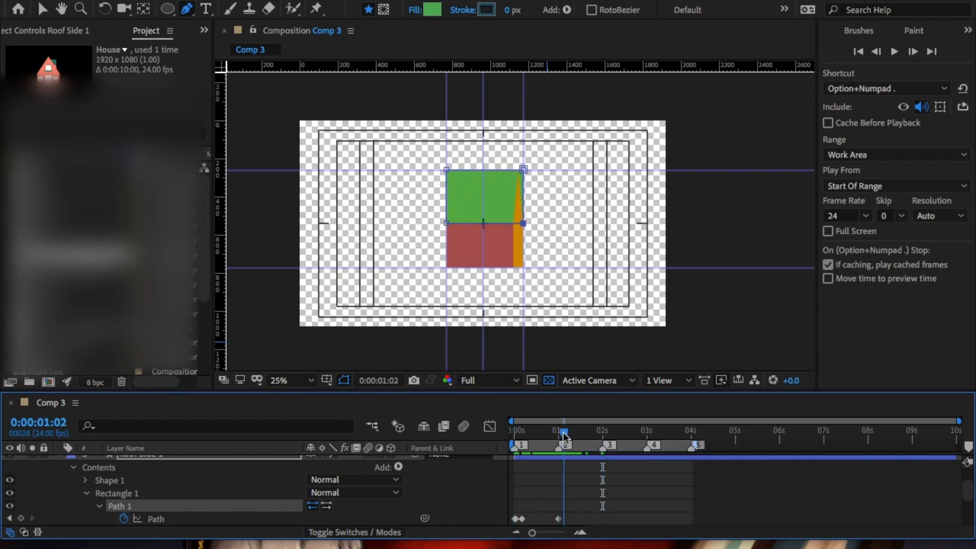
pyautogui.moveTo(523, 169); pyautogui.dragTo(482, 170)
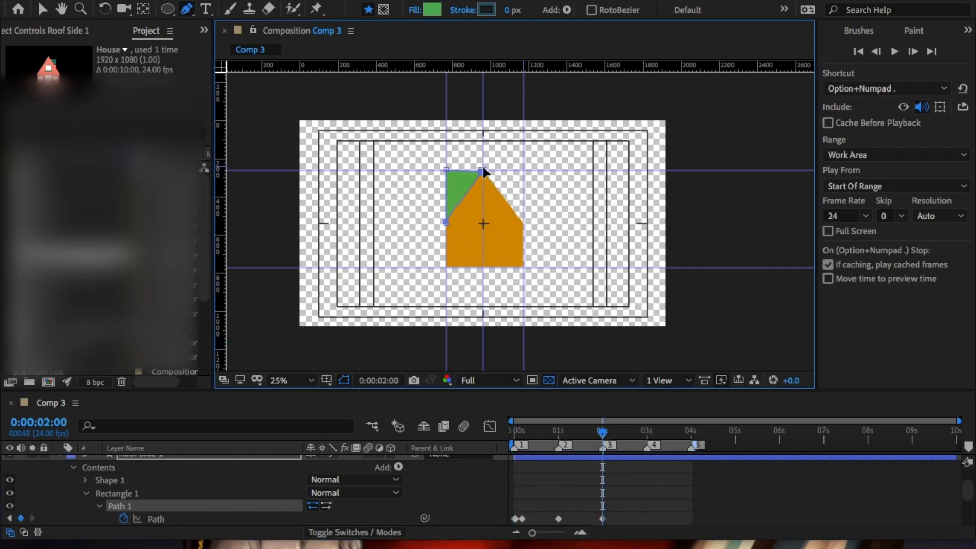
pyautogui.scroll(5, 447, 221)
pyautogui.moveTo(448, 222); pyautogui.dragTo(474, 288)
pyautogui.moveTo(476, 333); pyautogui.dragTo(474, 288)
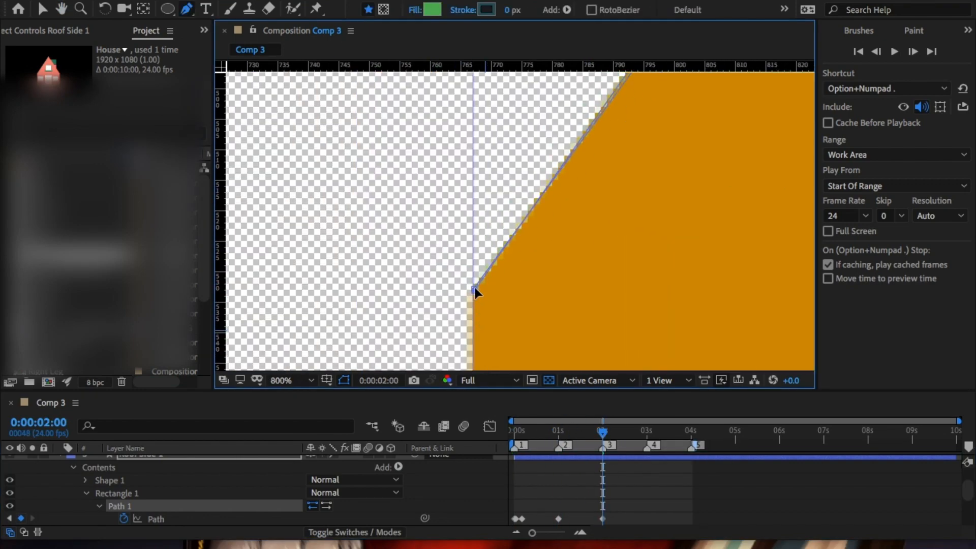
pyautogui.moveTo(712, 86); pyautogui.dragTo(523, 395)
pyautogui.moveTo(462, 270); pyautogui.dragTo(468, 216)
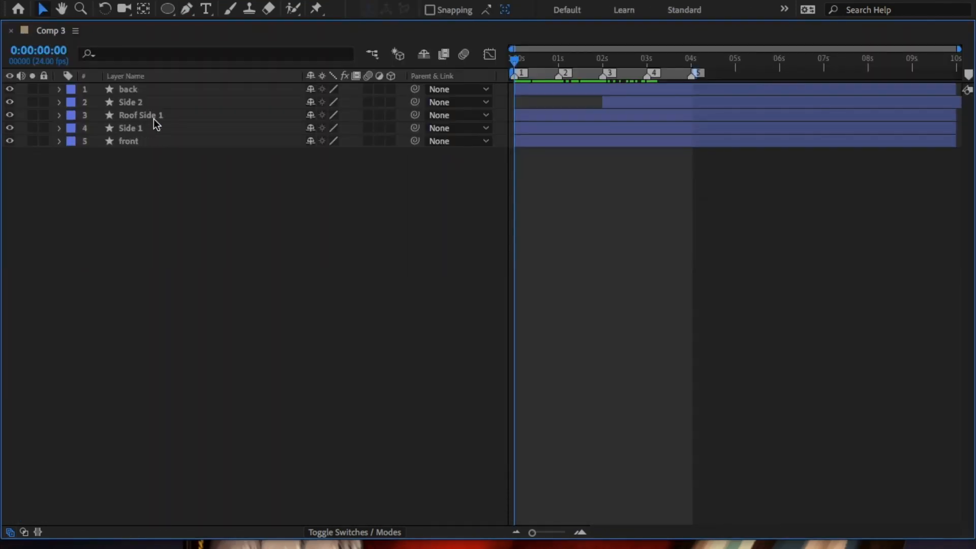
# Step: Reveal Roof Side 1's keyframes, split the layer at 2 seconds and delete the second half
pyautogui.click(158, 117)
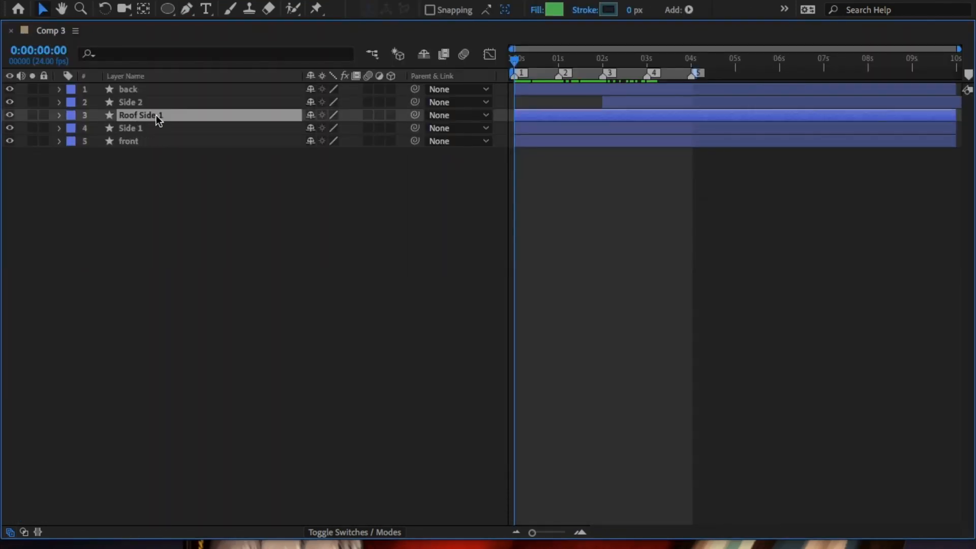
pyautogui.press('u')
pyautogui.press('3')
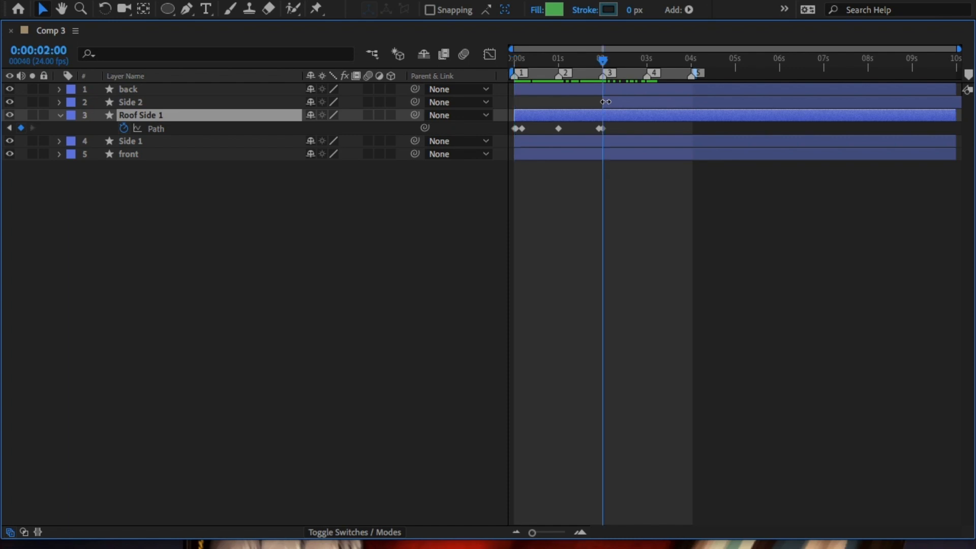
pyautogui.hotkey('ctrl', 'shift', 'd')
pyautogui.press('Delete')
pyautogui.click(222, 121)
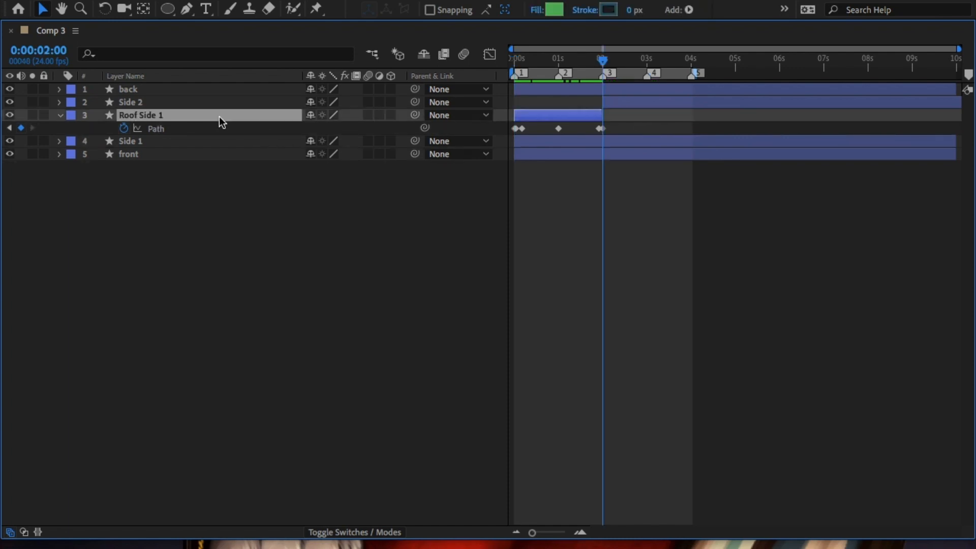
# Step: Duplicate Roof Side 1 and shift the copy so that it runs from 2 to 4 seconds
pyautogui.press('`')
pyautogui.moveTo(608, 438); pyautogui.dragTo(655, 438)
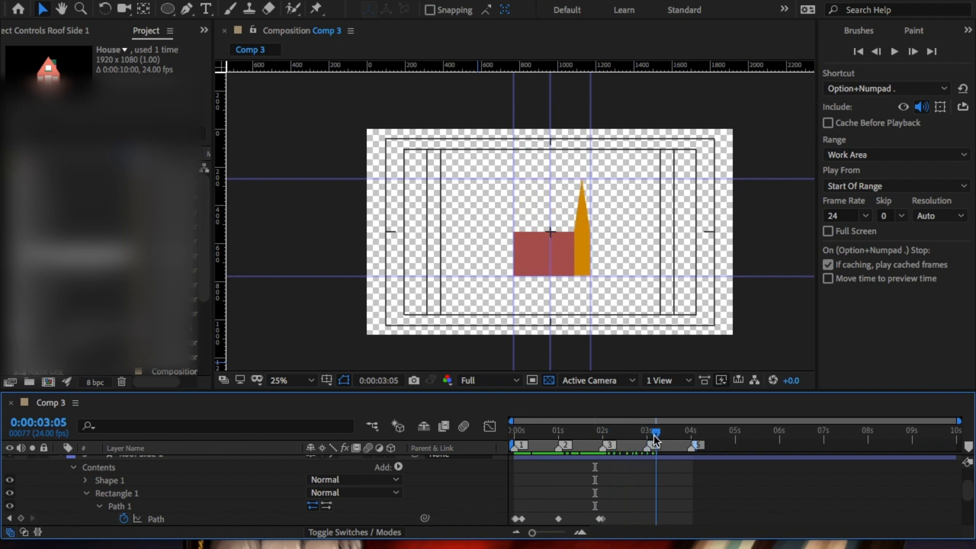
pyautogui.moveTo(654, 434); pyautogui.dragTo(498, 462)
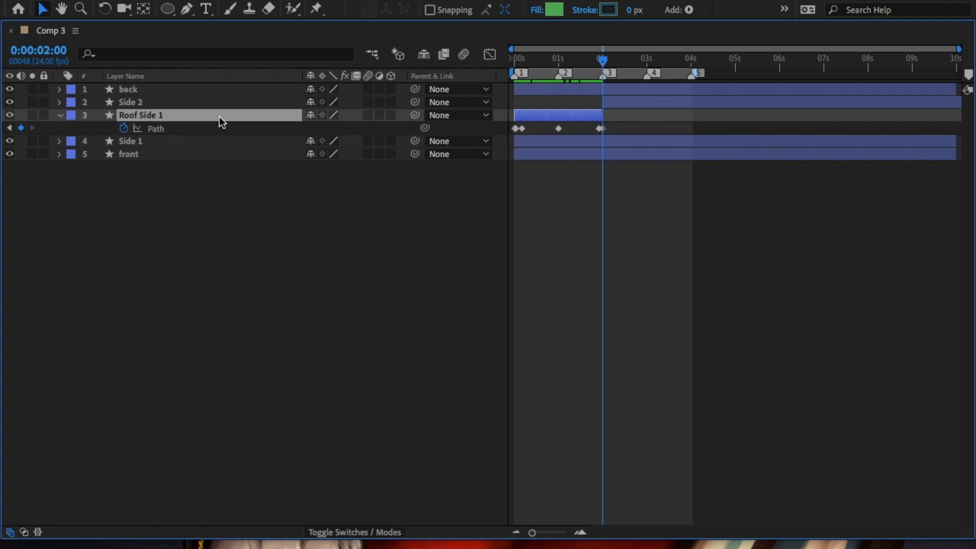
pyautogui.hotkey('ctrl', 'd')
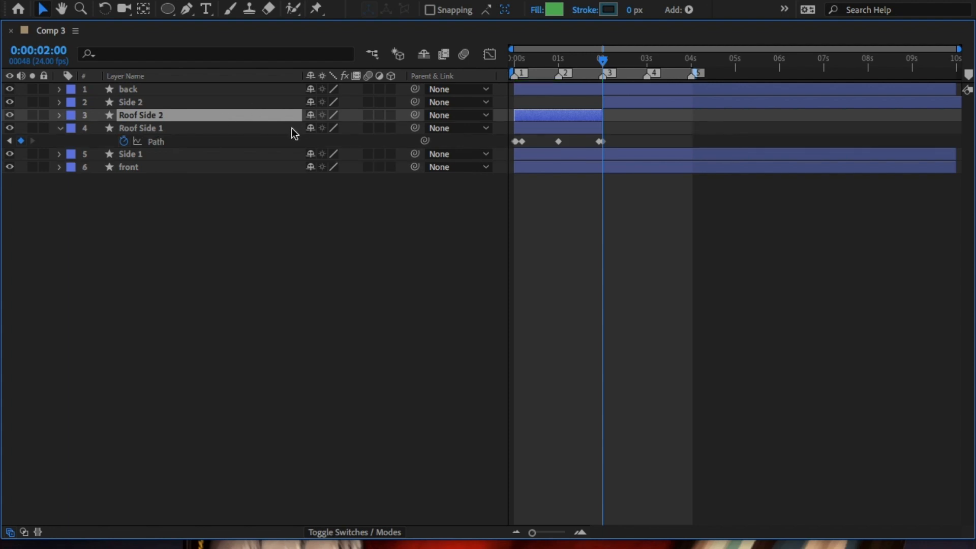
pyautogui.press('u')
pyautogui.moveTo(549, 114); pyautogui.dragTo(630, 115)
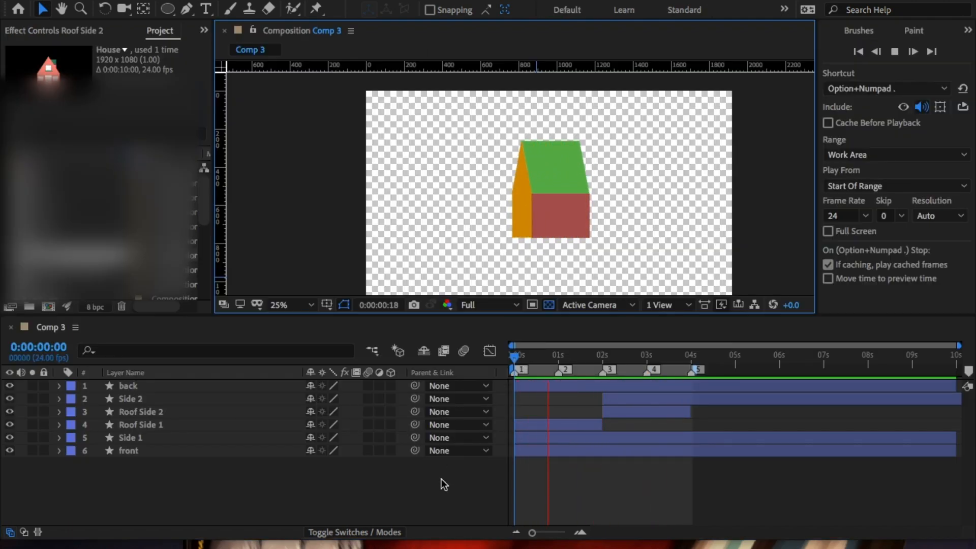
# Step: Draw a rectangular door about 67 px wide and 155 px tall at the base of the orange front and fill it white
pyautogui.moveTo(168, 12); pyautogui.dragTo(283, 14)
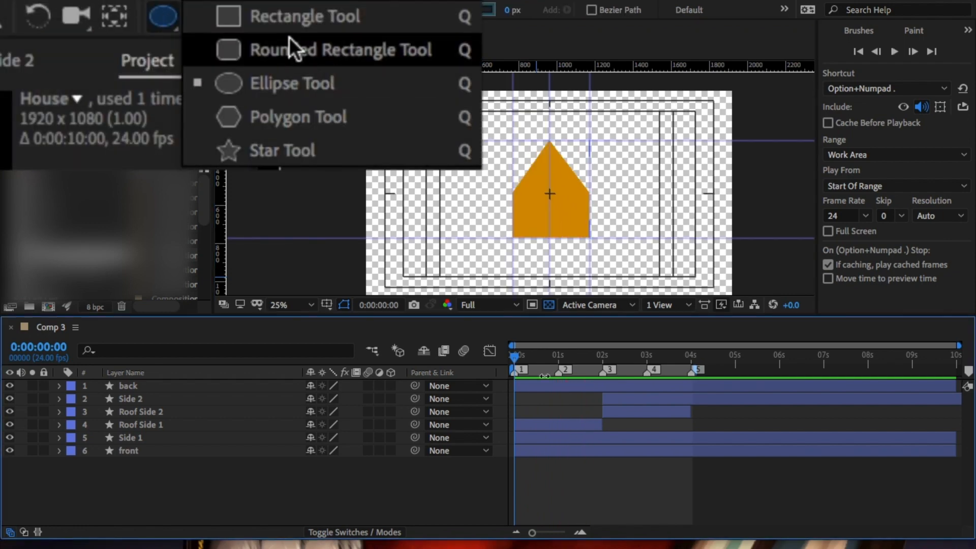
pyautogui.scroll(4, 305, 120)
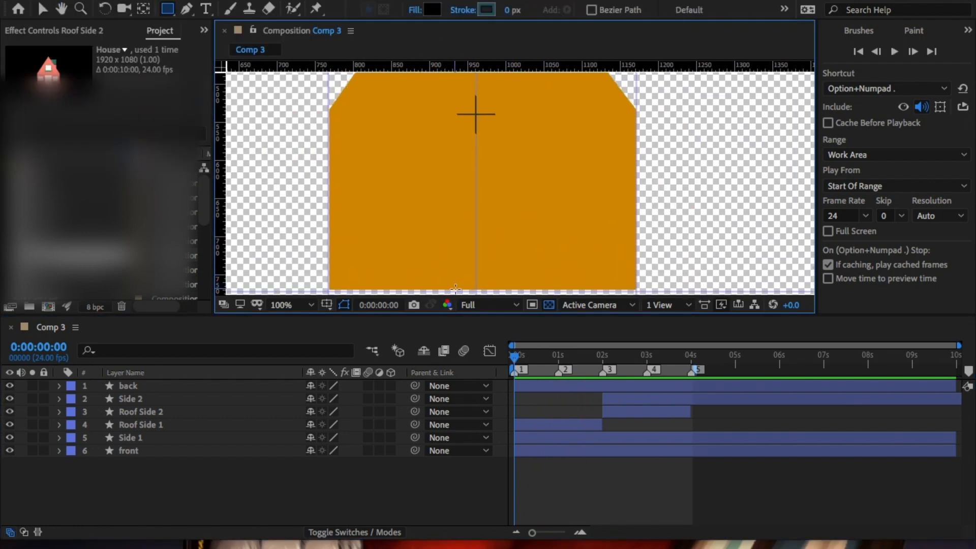
pyautogui.moveTo(455, 288); pyautogui.dragTo(506, 169)
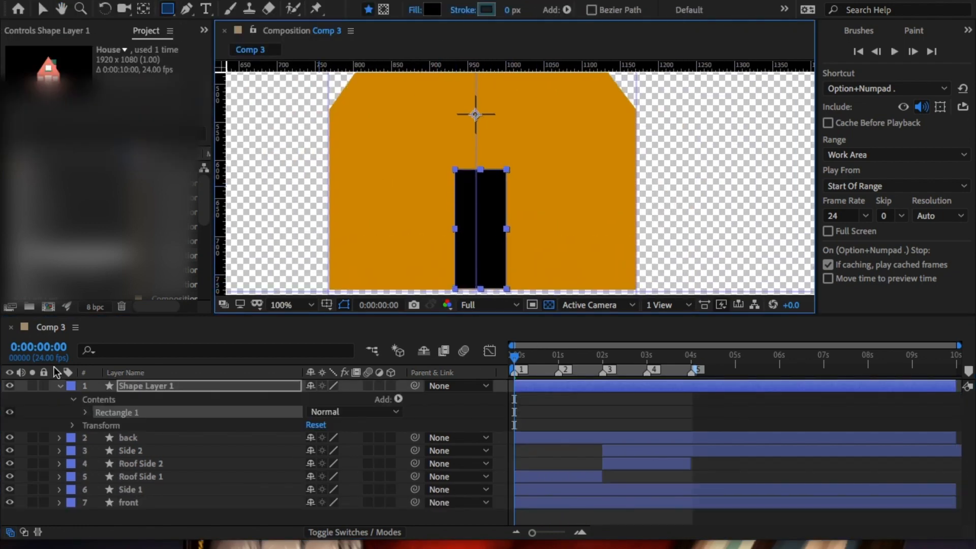
pyautogui.click(86, 412)
pyautogui.click(99, 452)
pyautogui.click(315, 490)
pyautogui.moveTo(102, 219); pyautogui.dragTo(2, 110)
pyautogui.press('Return')
# Step: Center the door on the vertical guide by setting its layer position to 955, 542, and rename the layer Front Door
pyautogui.click(264, 387)
pyautogui.press('p')
pyautogui.moveTo(319, 399); pyautogui.dragTo(343, 400)
pyautogui.click(154, 387)
pyautogui.press('Return')
pyautogui.write('Front Door')
pyautogui.press('Return')
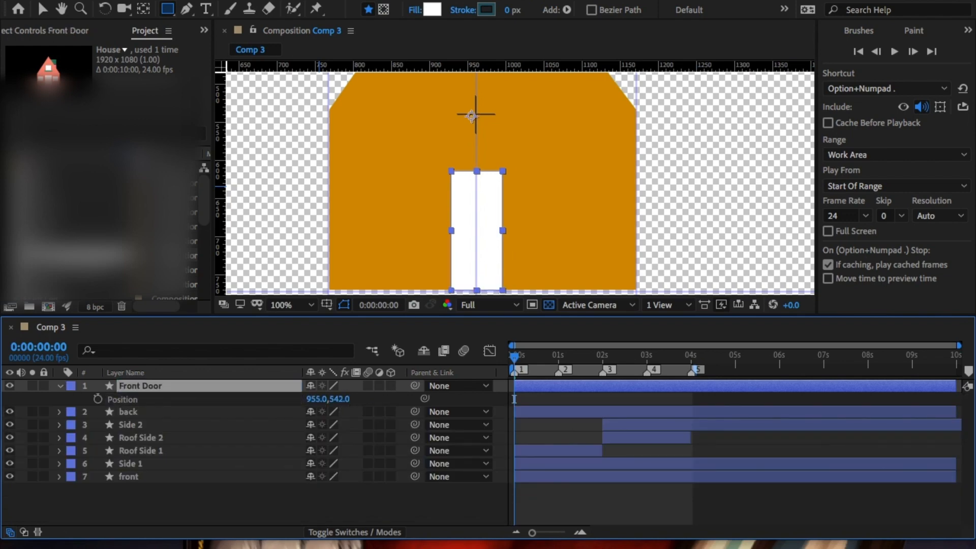
# Step: Draw a window about 80 px square to the left of the door and set its fill to white (FFFFFF)
pyautogui.click(229, 505)
pyautogui.moveTo(363, 147)
pyautogui.mouseDown()
pyautogui.moveTo(350, 199)
pyautogui.moveTo(410, 260)
pyautogui.mouseUp()
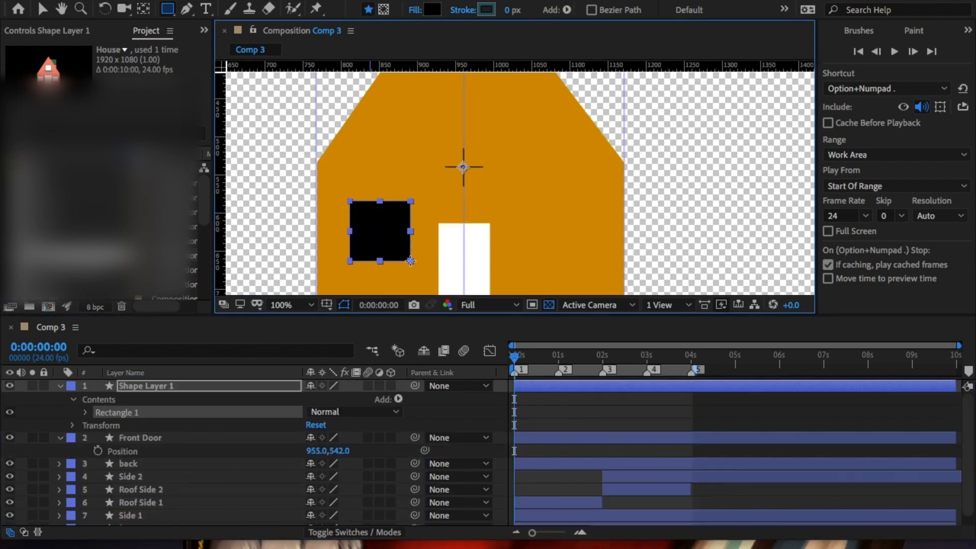
pyautogui.click(84, 412)
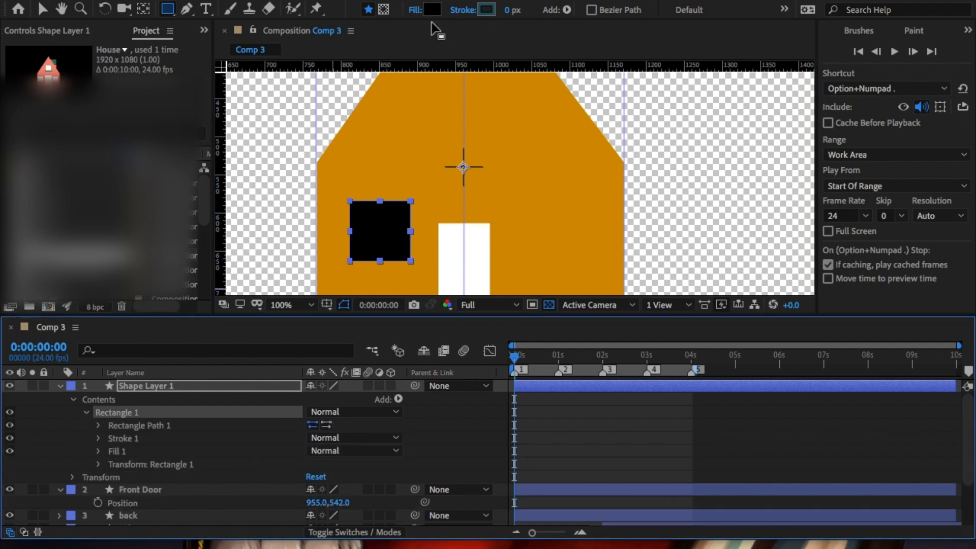
pyautogui.click(99, 451)
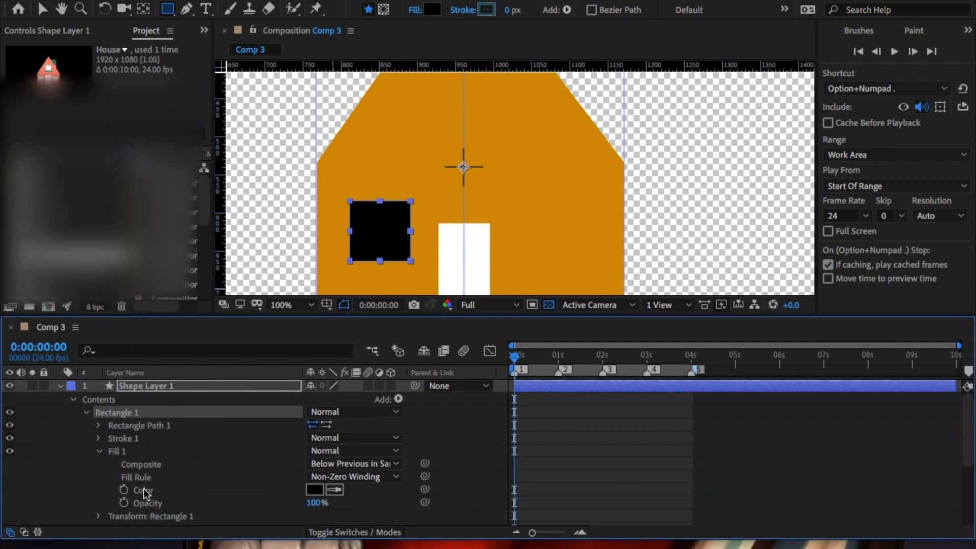
pyautogui.click(315, 489)
pyautogui.write('FFFFFF')
pyautogui.press('Return')
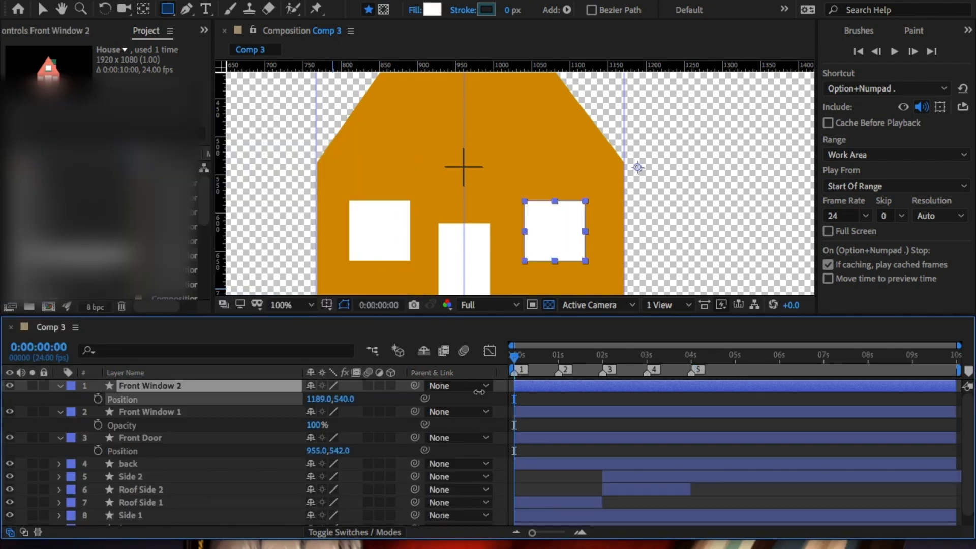
# Step: Nudge Front Window 2 left to position 1187, 540 and collapse the properties of the window and door layers
pyautogui.press('Left')
pyautogui.press('Left')
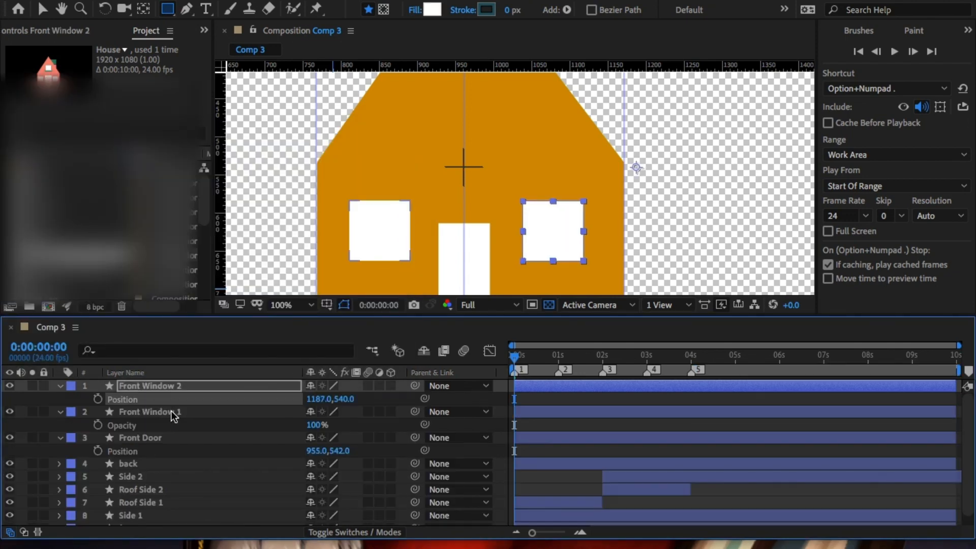
pyautogui.click(59, 386)
pyautogui.click(59, 398)
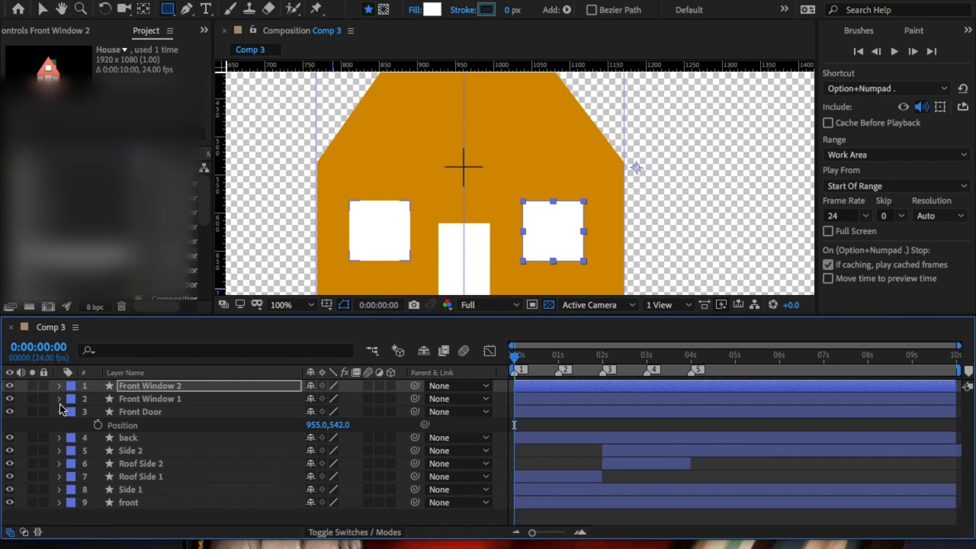
pyautogui.click(59, 411)
# Step: Draw a white circular window about 98 px across in the front gable and center it horizontally with position 946, 540
pyautogui.moveTo(434, 124); pyautogui.dragTo(509, 190)
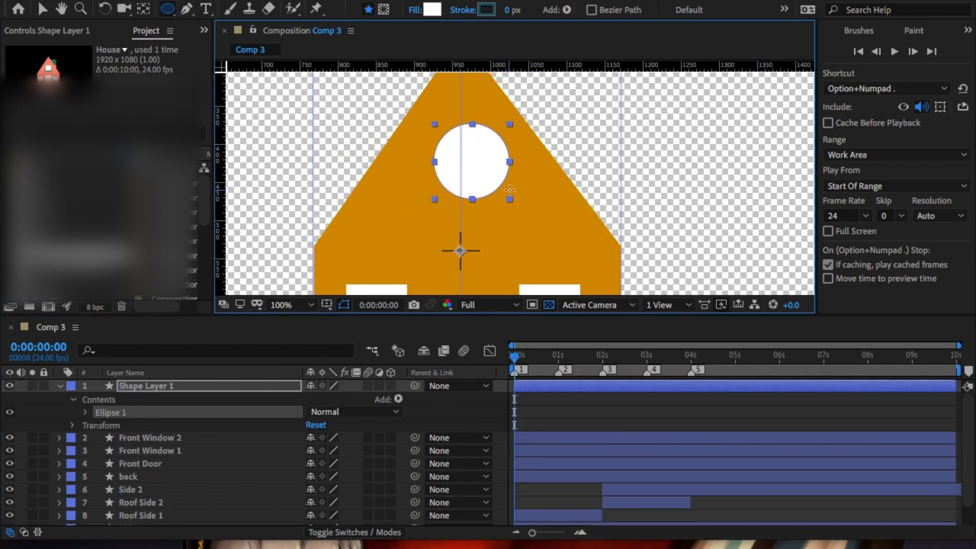
pyautogui.press('p')
pyautogui.moveTo(314, 403); pyautogui.dragTo(302, 398)
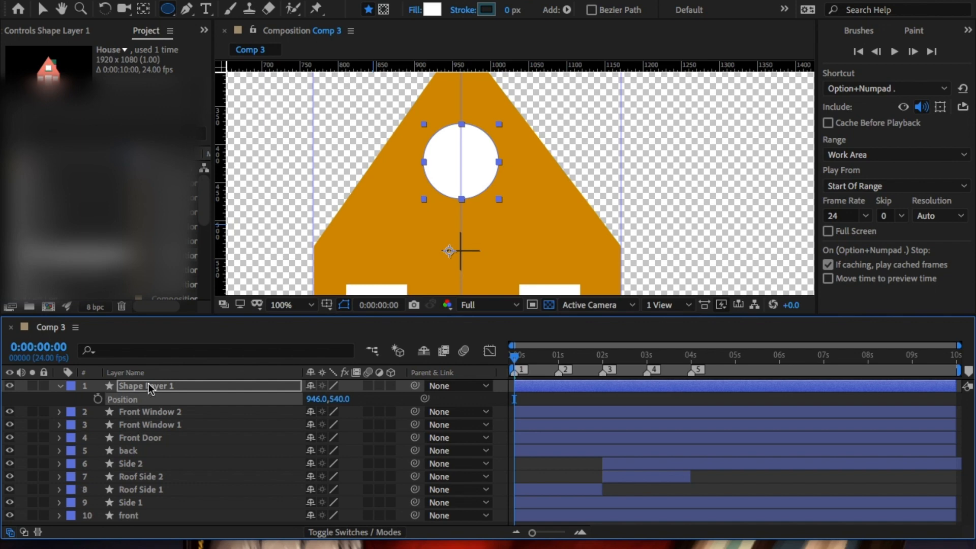
# Step: Rename the circular window's layer Front Attic Window
pyautogui.press('Return')
pyautogui.write('Front')
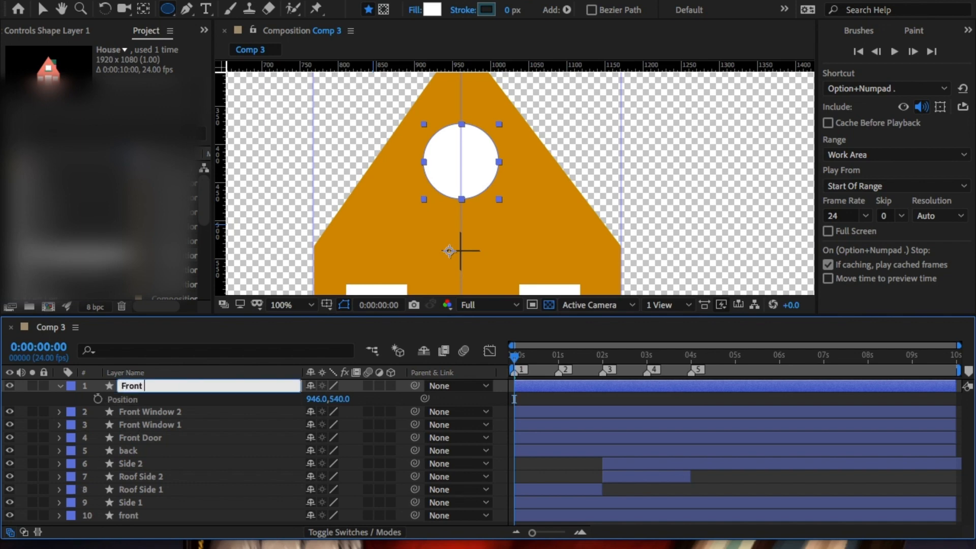
pyautogui.write('Attic Window')
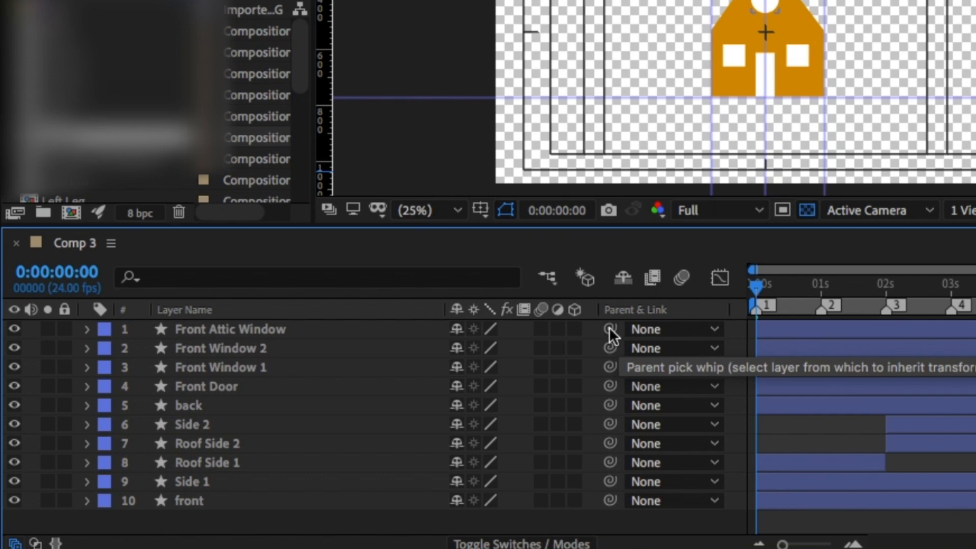
# Step: Parent Front Attic Window, Front Window 2, Front Window 1 and Front Door to the front layer and preview the rotation
pyautogui.moveTo(608, 330); pyautogui.dragTo(352, 500)
pyautogui.moveTo(609, 349); pyautogui.dragTo(352, 502)
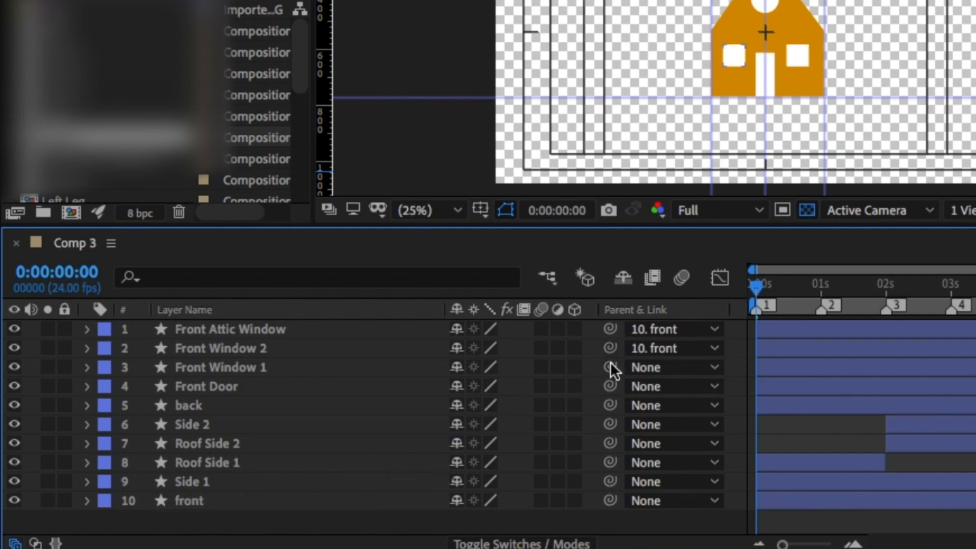
pyautogui.moveTo(609, 367); pyautogui.dragTo(380, 485)
pyautogui.moveTo(377, 494); pyautogui.dragTo(377, 495)
pyautogui.moveTo(608, 387); pyautogui.dragTo(367, 497)
pyautogui.press('space')
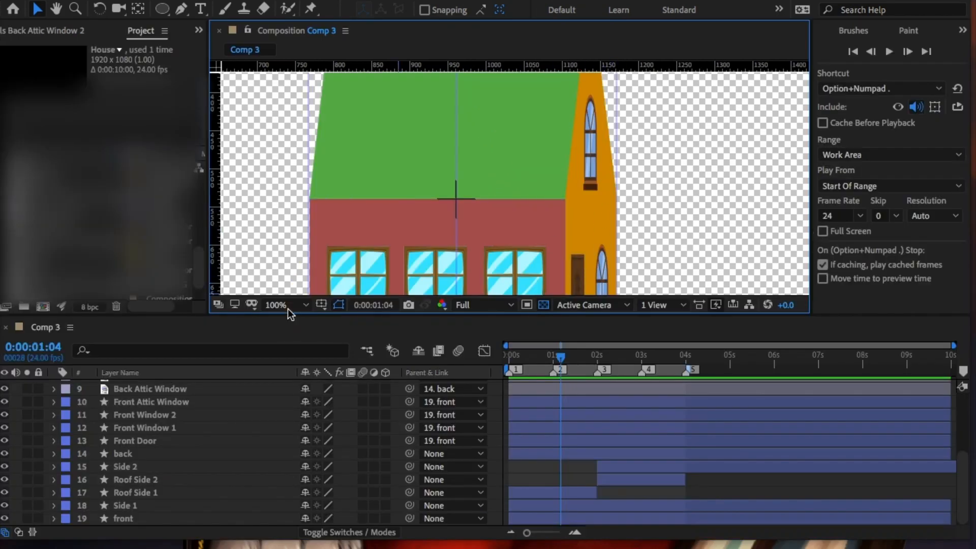
# Step: Try hiding the back layer and its parented door and windows from the timeline as shy layers
pyautogui.click(288, 308)
pyautogui.click(324, 55)
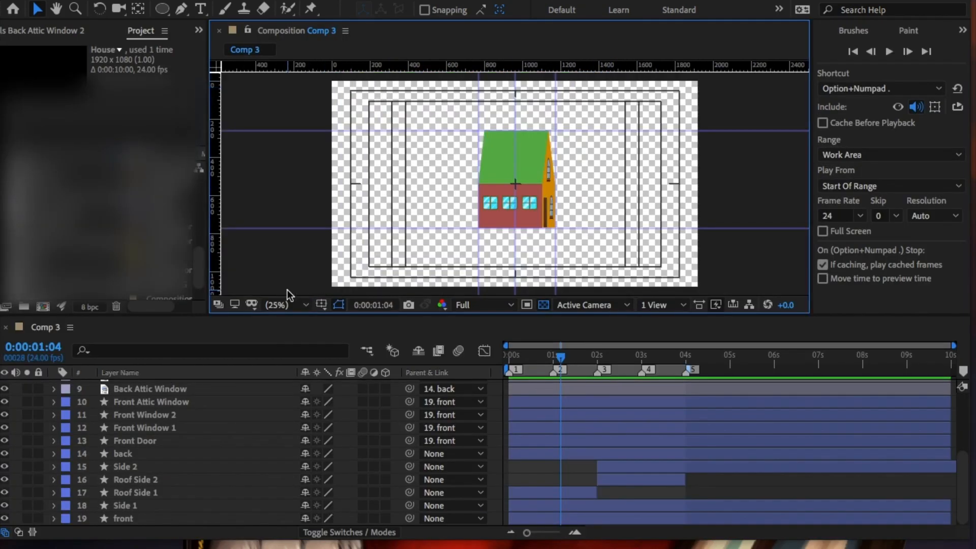
pyautogui.press('`')
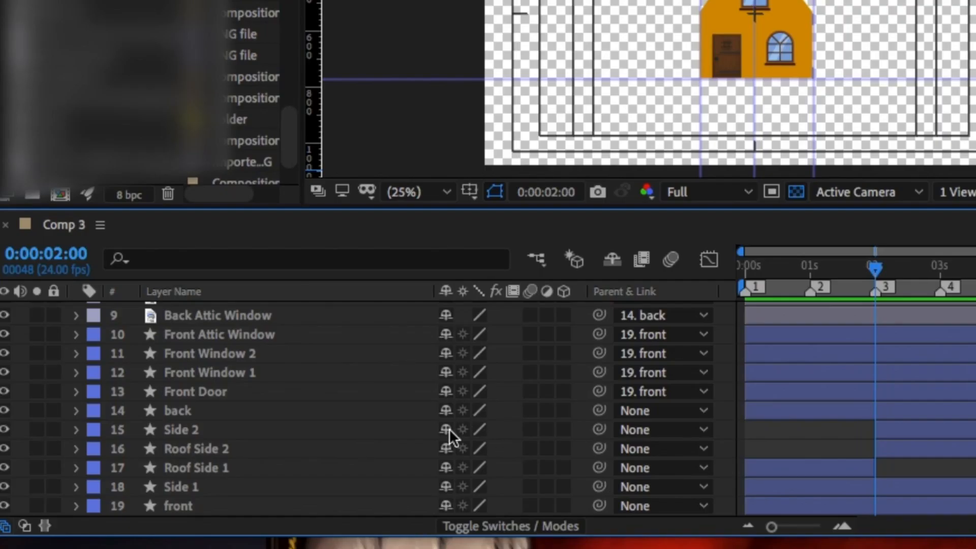
pyautogui.click(448, 428)
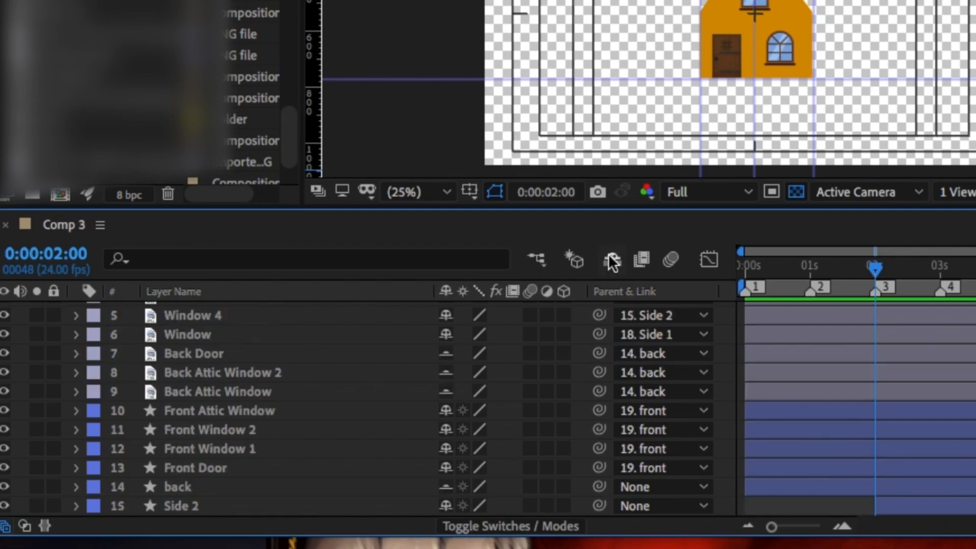
pyautogui.click(610, 258)
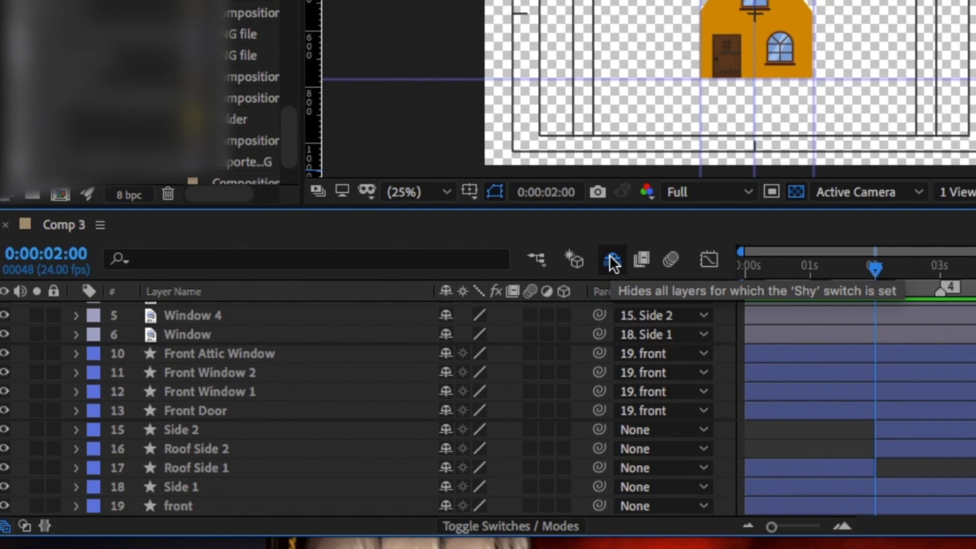
pyautogui.click(608, 254)
# Step: Solo the Back Door, Back Attic Window 2, Back Attic Window and back layers at 0:00:01:20 to isolate the back wall
pyautogui.press('pageup')
pyautogui.press('pageup')
pyautogui.press('pageup')
pyautogui.press('pageup')
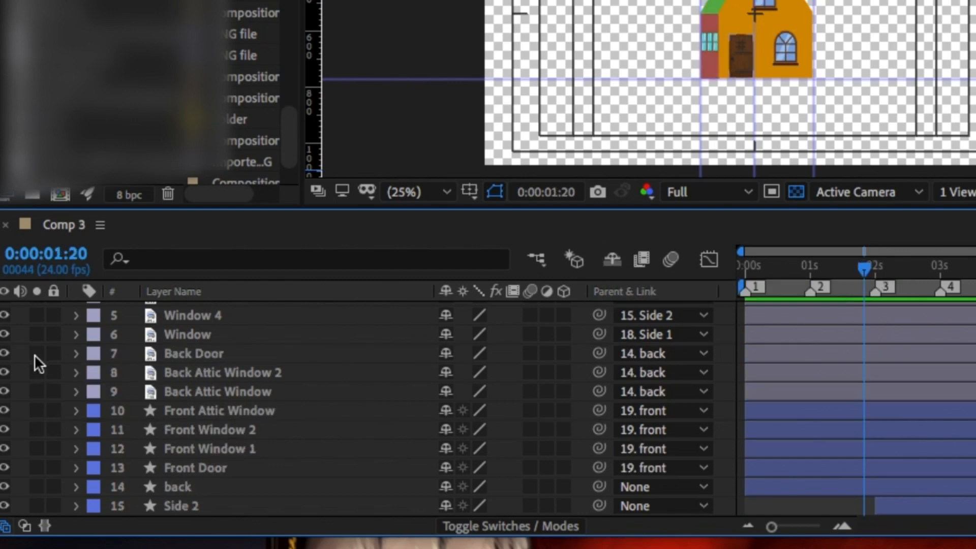
pyautogui.click(36, 353)
pyautogui.click(37, 373)
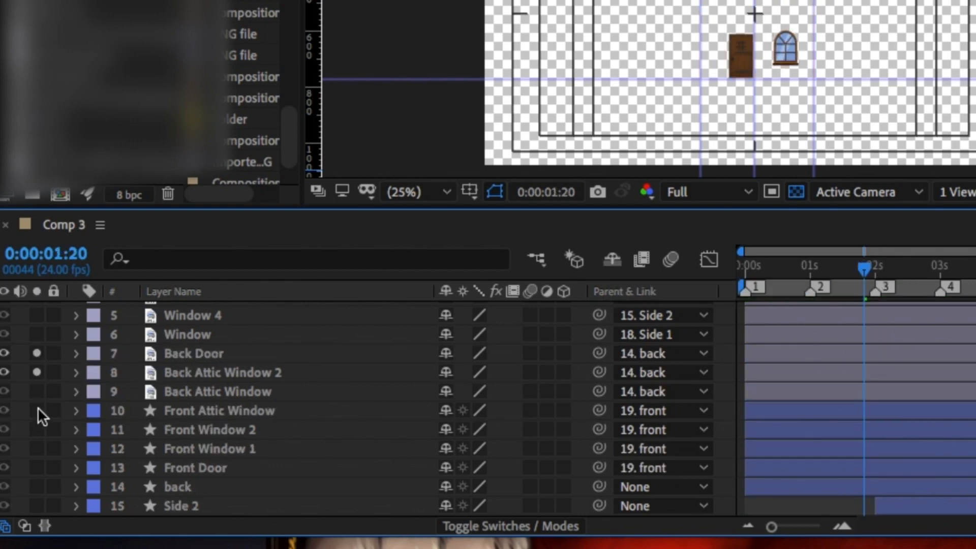
pyautogui.click(36, 392)
pyautogui.scroll(-1, 36, 392)
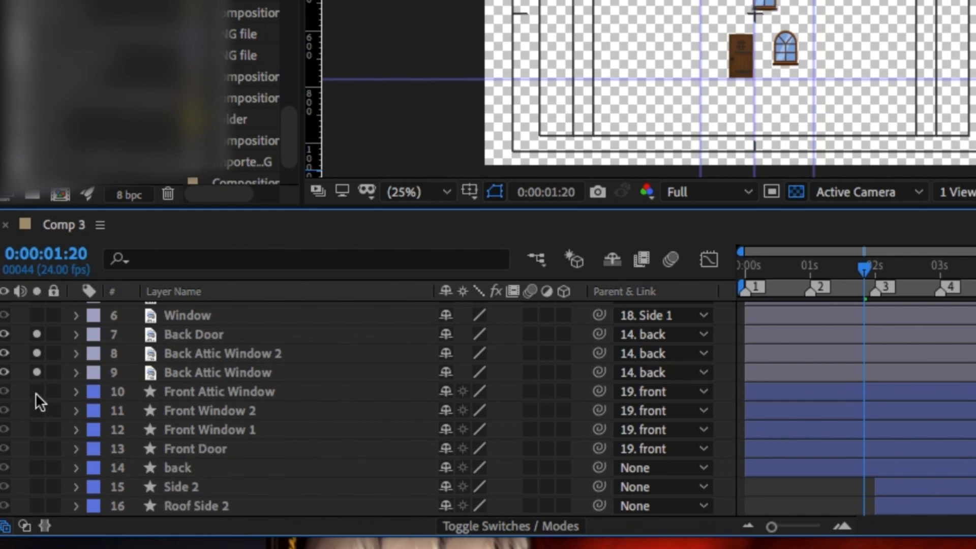
pyautogui.click(36, 467)
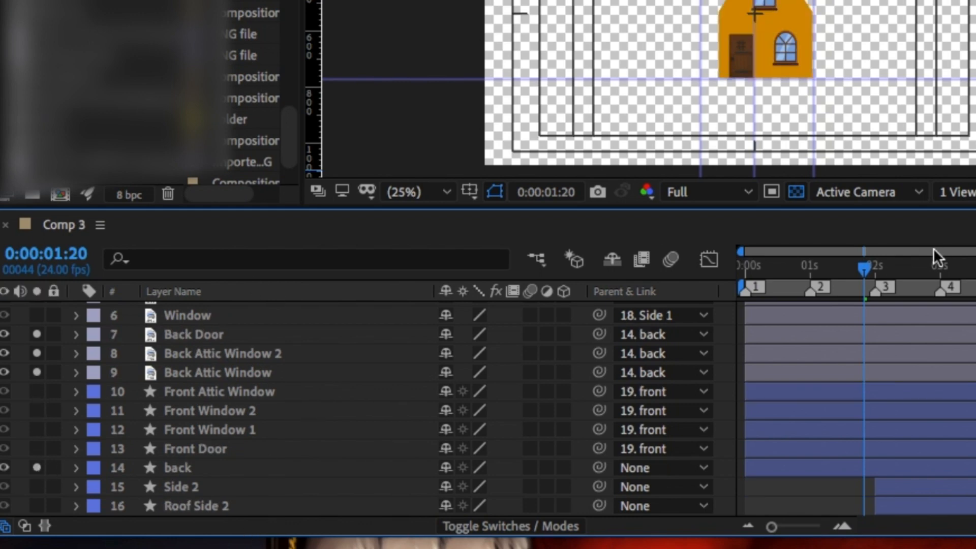
pyautogui.moveTo(858, 270)
pyautogui.mouseDown()
pyautogui.moveTo(963, 270)
pyautogui.moveTo(697, 284)
pyautogui.moveTo(928, 262)
pyautogui.moveTo(864, 272)
pyautogui.mouseUp()
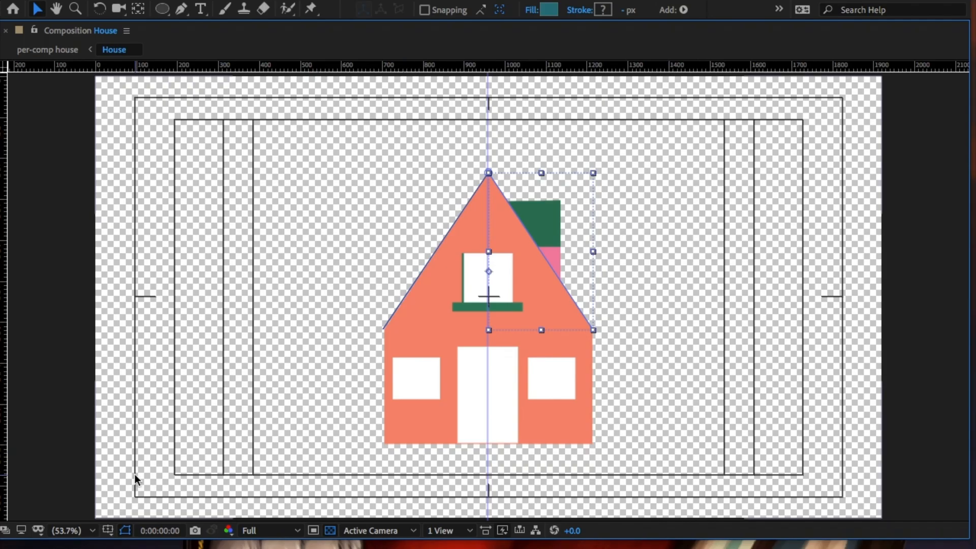
# Step: Preview the rotation in the House composition and examine the attic window's side edge and sill up close
pyautogui.press('space')
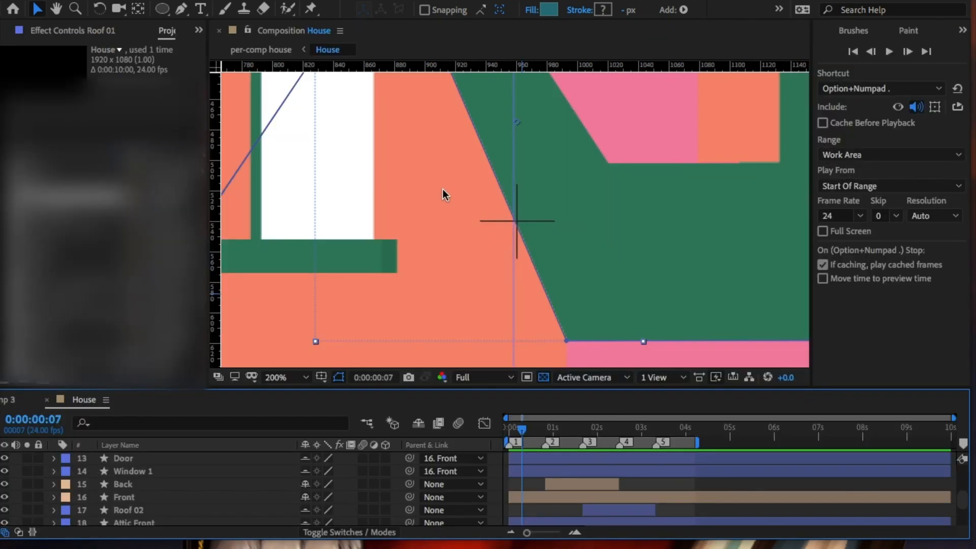
pyautogui.moveTo(564, 213); pyautogui.dragTo(588, 261)
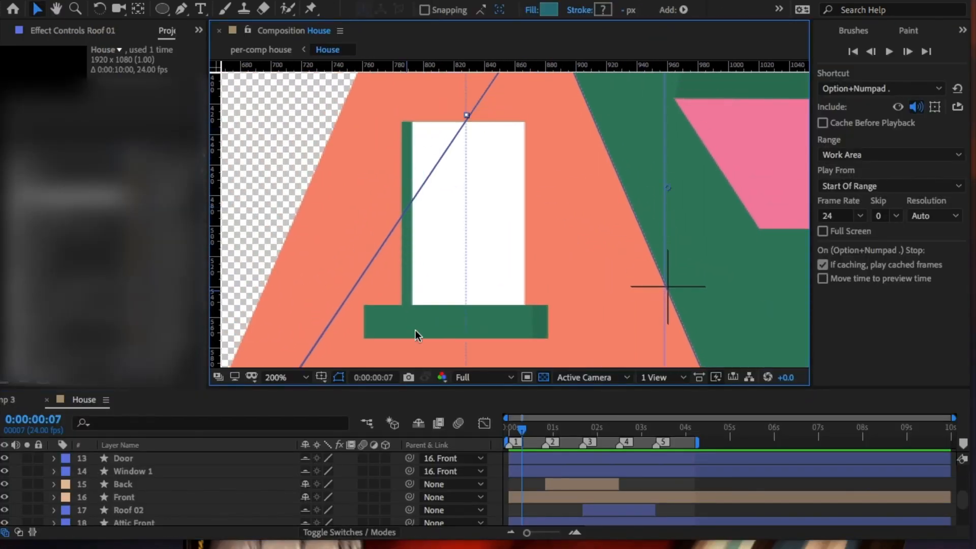
pyautogui.moveTo(521, 431); pyautogui.dragTo(599, 444)
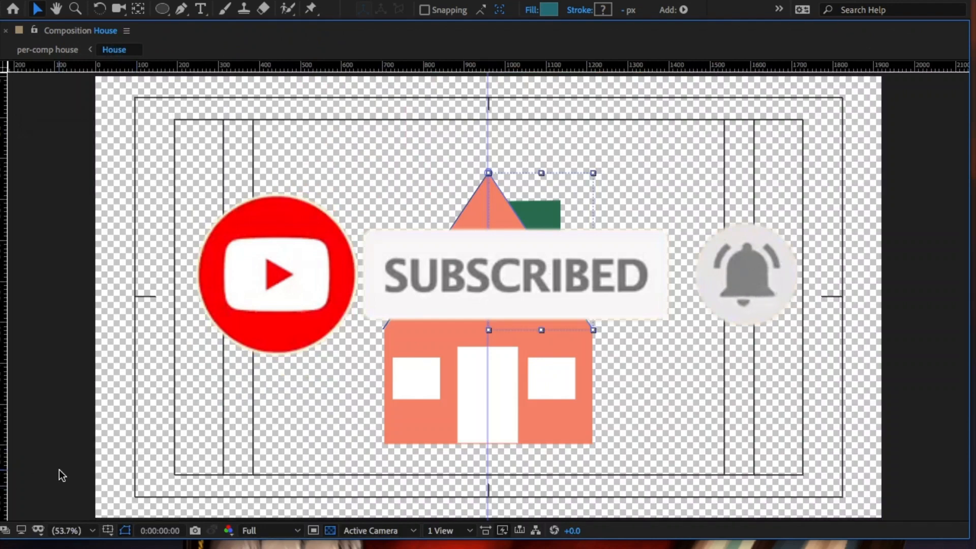
pyautogui.press('space')
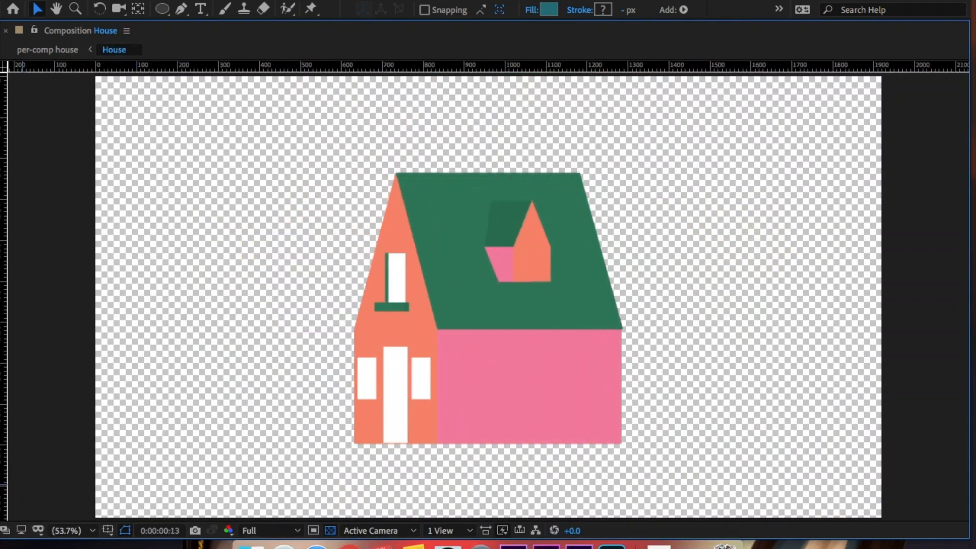